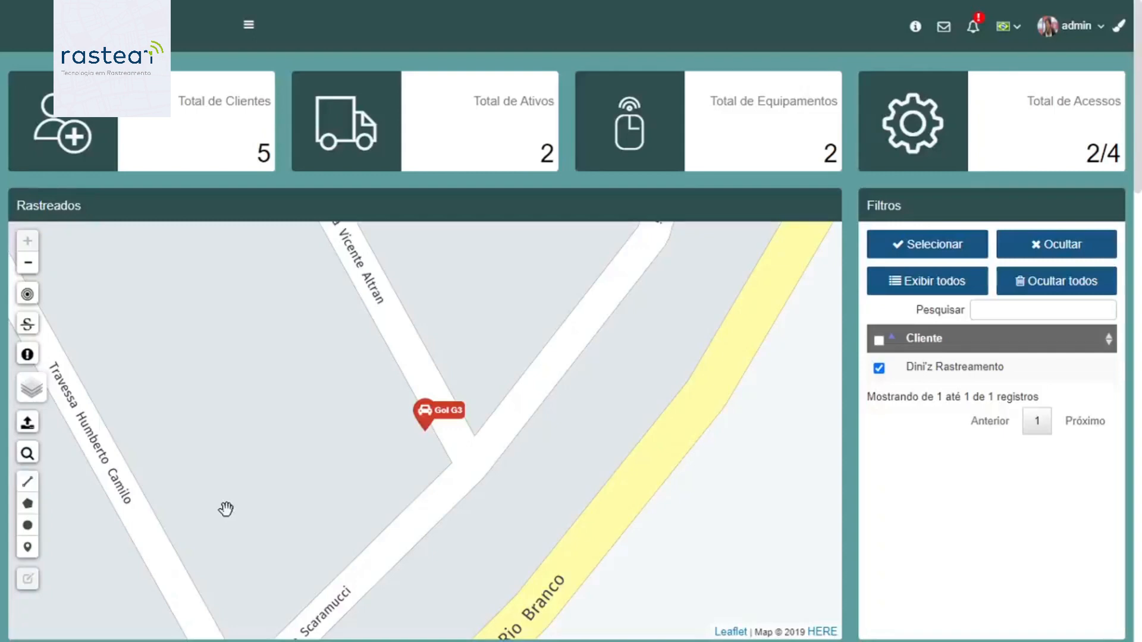
- Open the Trajeto Percorrido report for the Gol G3 from its marker on the map
{"action": "left_click_drag", "start_coordinate": [694, 447], "coordinate": [757, 446]}
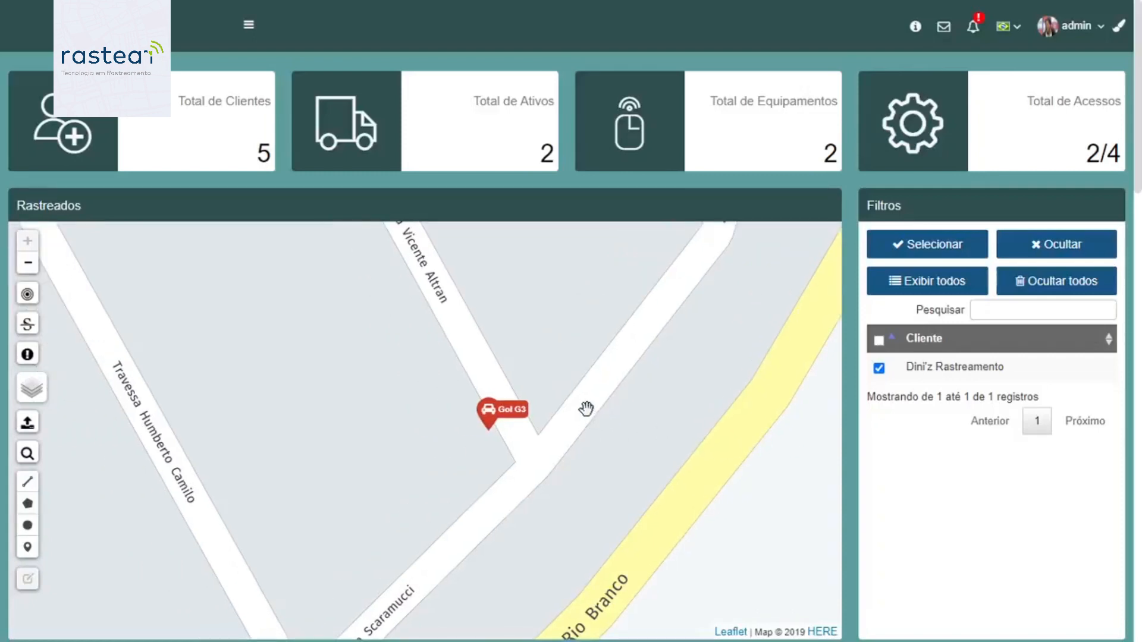
{"action": "left_click", "coordinate": [248, 25]}
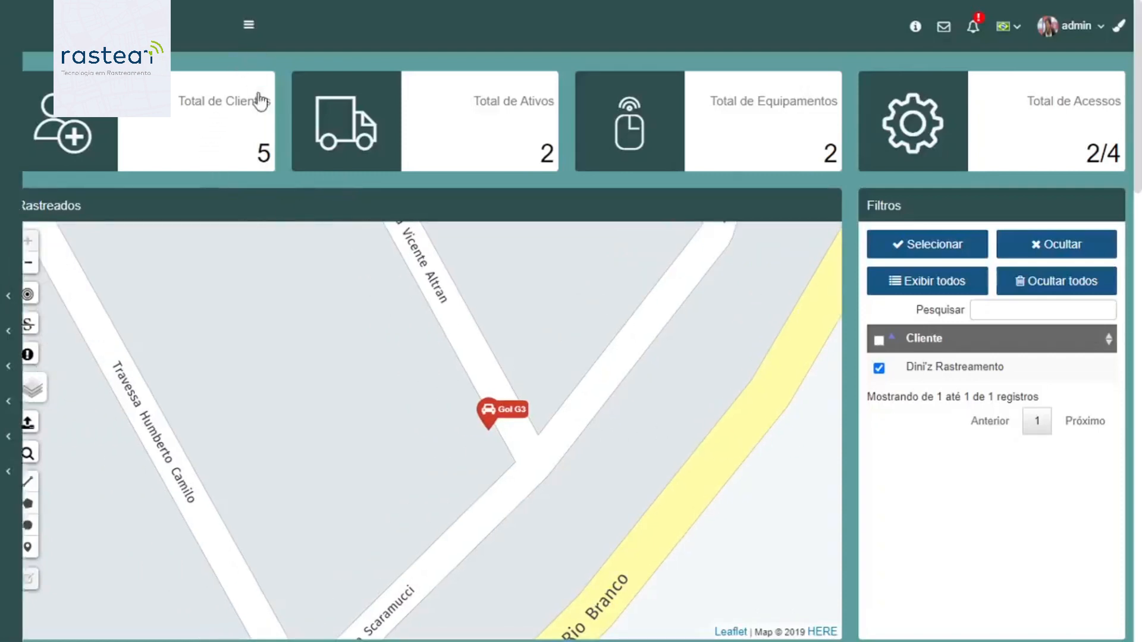
{"action": "left_click", "coordinate": [89, 411]}
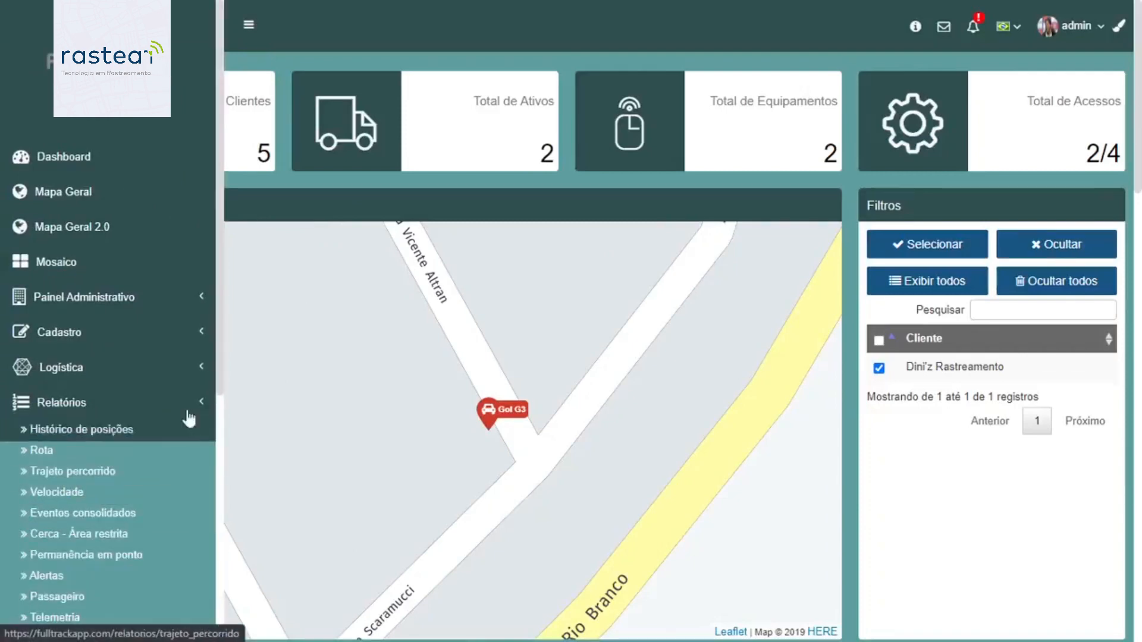
{"action": "left_click", "coordinate": [249, 27]}
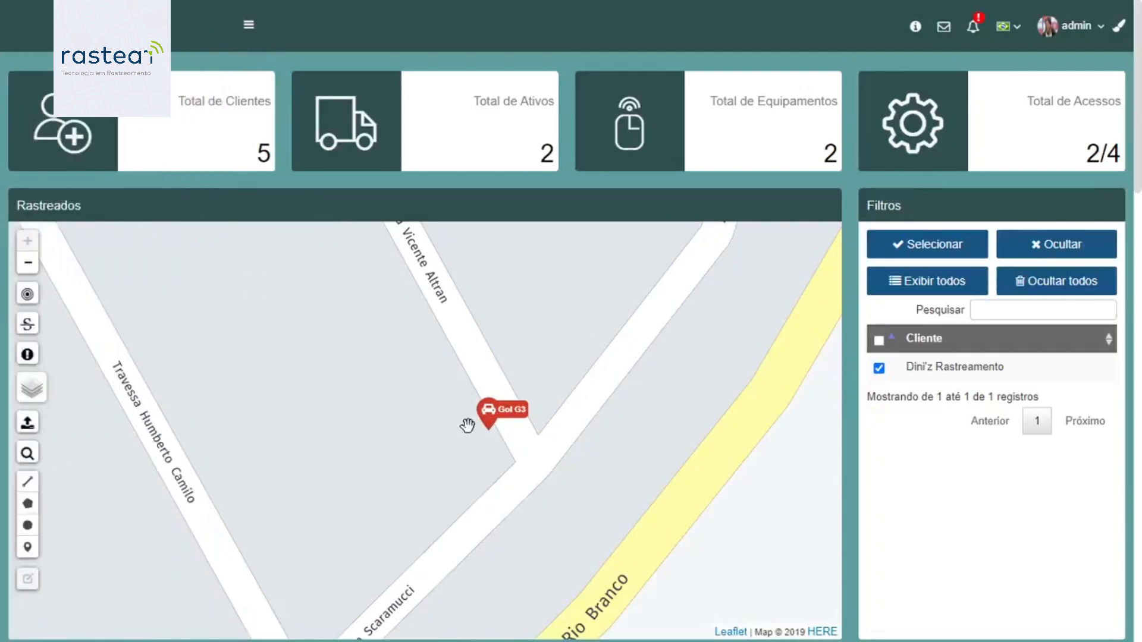
{"action": "left_click", "coordinate": [491, 416]}
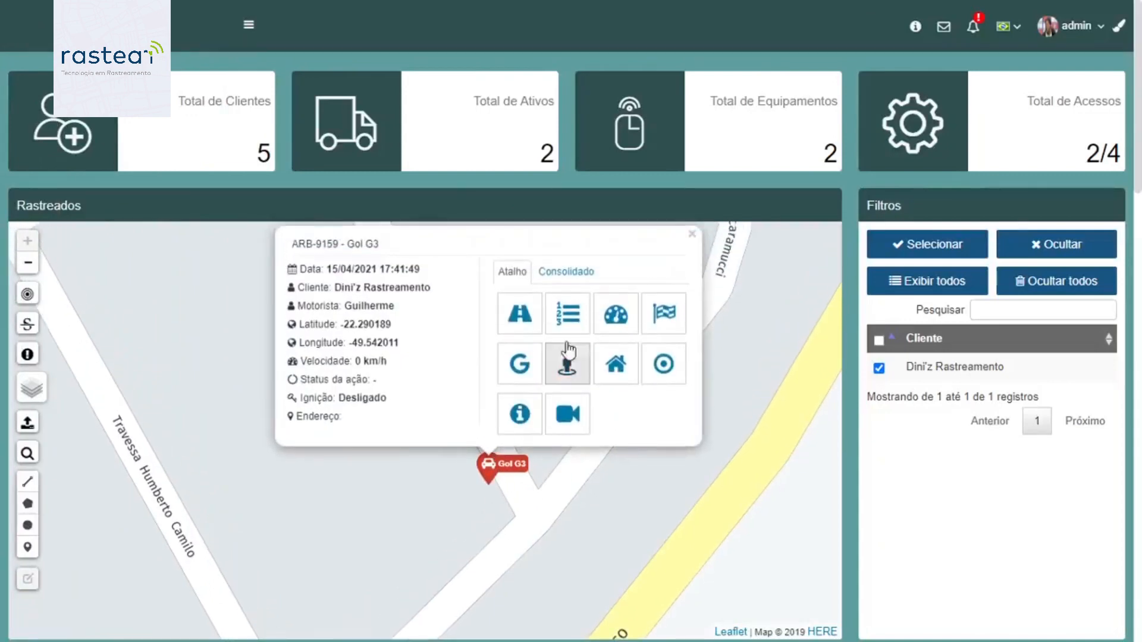
{"action": "left_click", "coordinate": [659, 305]}
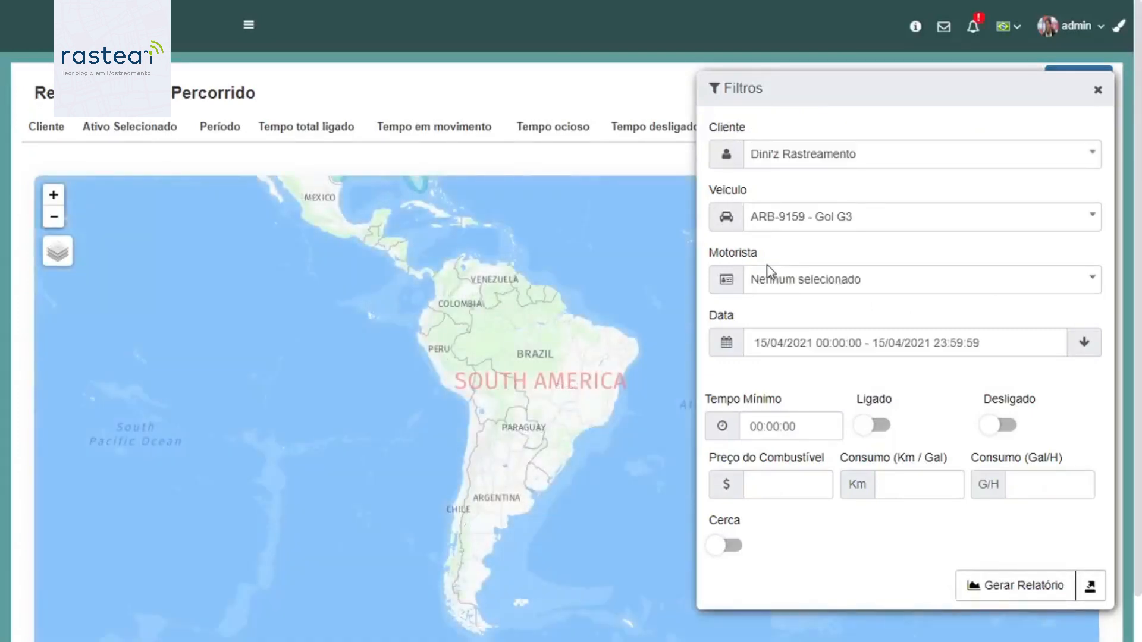
- Set the report's date range to 11/04/2021 00:00:00 - 11/04/2021 23:59:59
{"action": "left_click", "coordinate": [791, 338]}
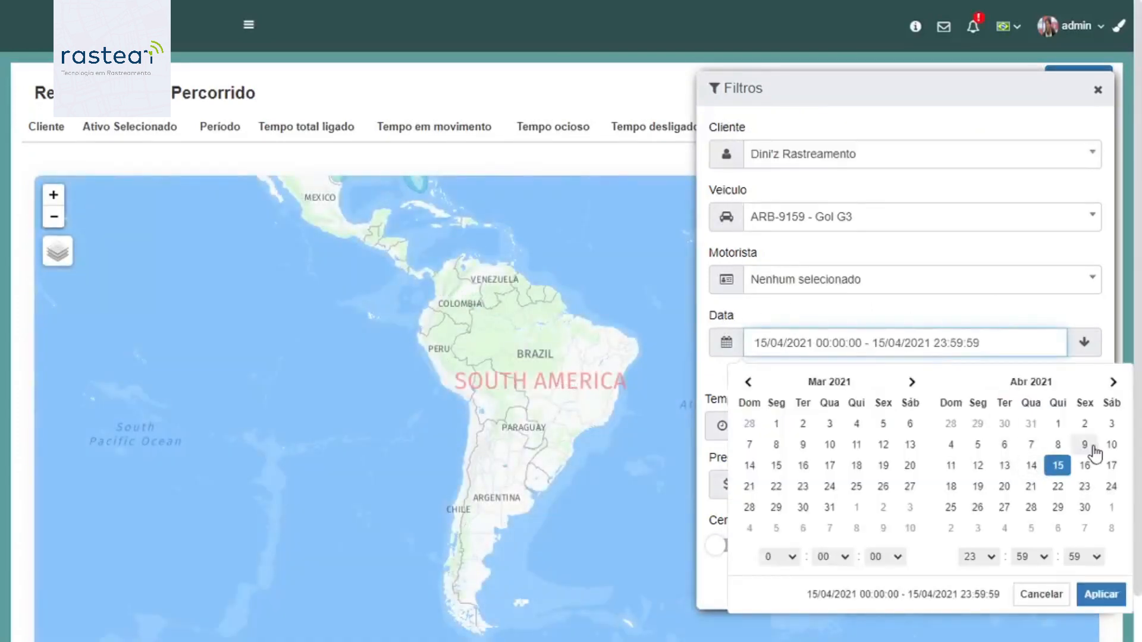
{"action": "double_click", "coordinate": [952, 466]}
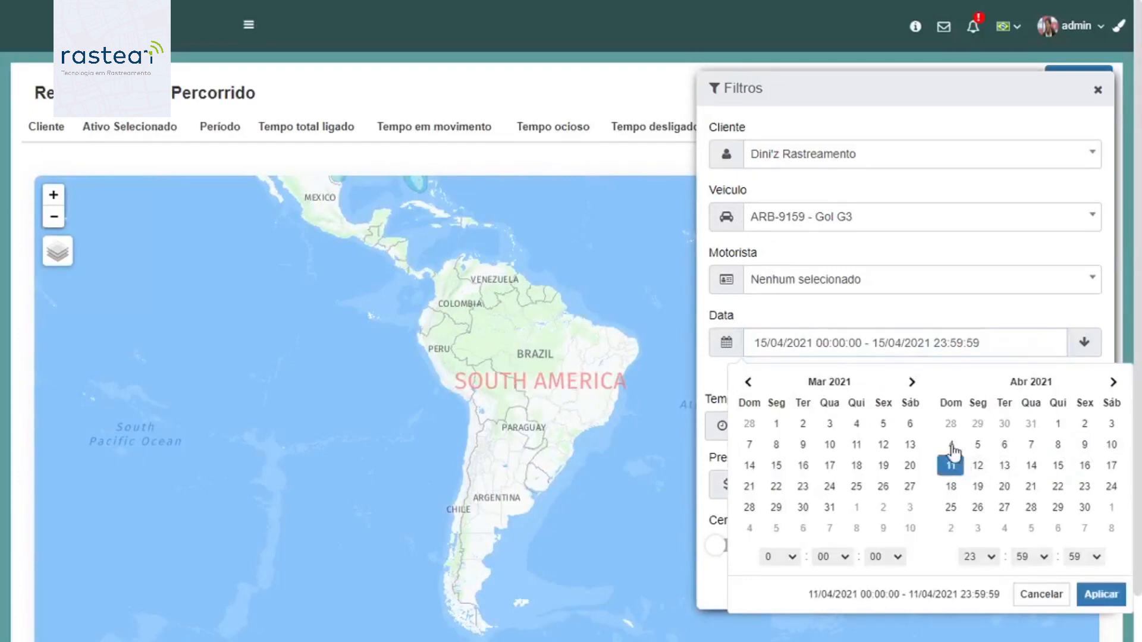
{"action": "left_click", "coordinate": [878, 318]}
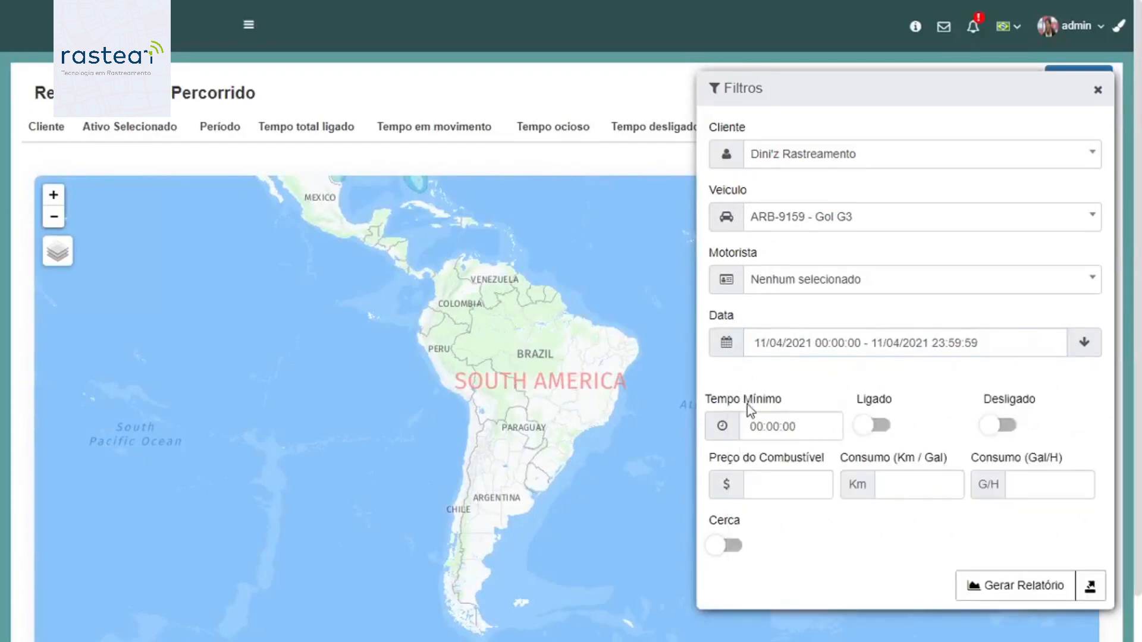
- Examine the report filters for minimum time, fuel price, consumption in Km/Gal and the fence option
{"action": "left_click_drag", "start_coordinate": [730, 403], "coordinate": [762, 405]}
{"action": "left_click_drag", "start_coordinate": [743, 460], "coordinate": [810, 460]}
{"action": "left_click", "coordinate": [812, 460]}
{"action": "left_click", "coordinate": [802, 491]}
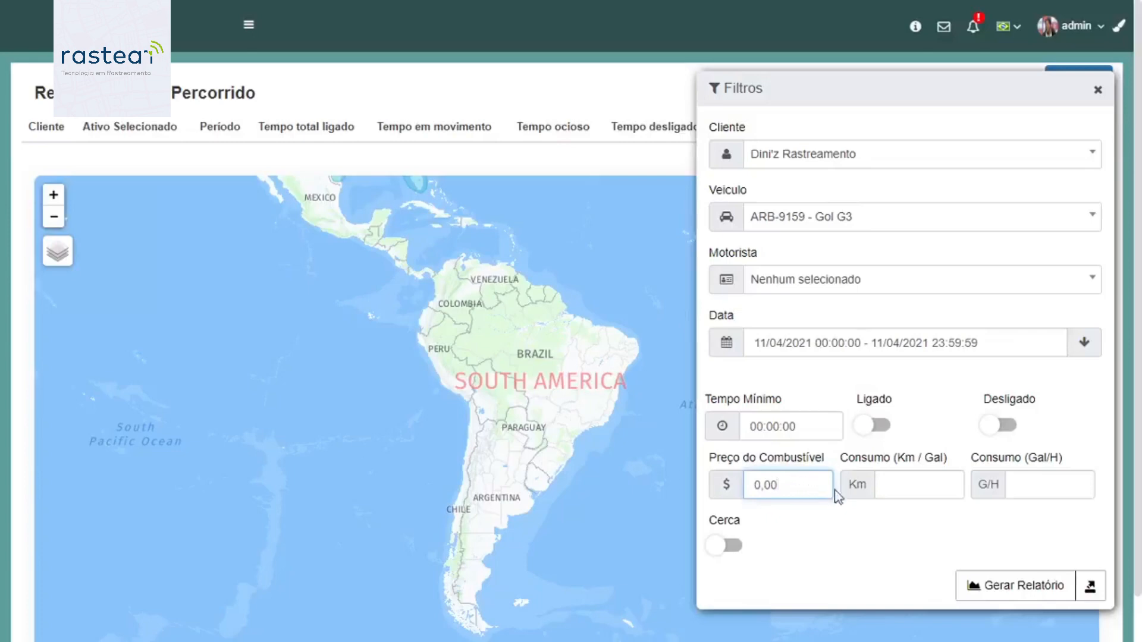
{"action": "left_click", "coordinate": [919, 491]}
{"action": "left_click_drag", "start_coordinate": [861, 461], "coordinate": [933, 462]}
{"action": "left_click", "coordinate": [932, 461]}
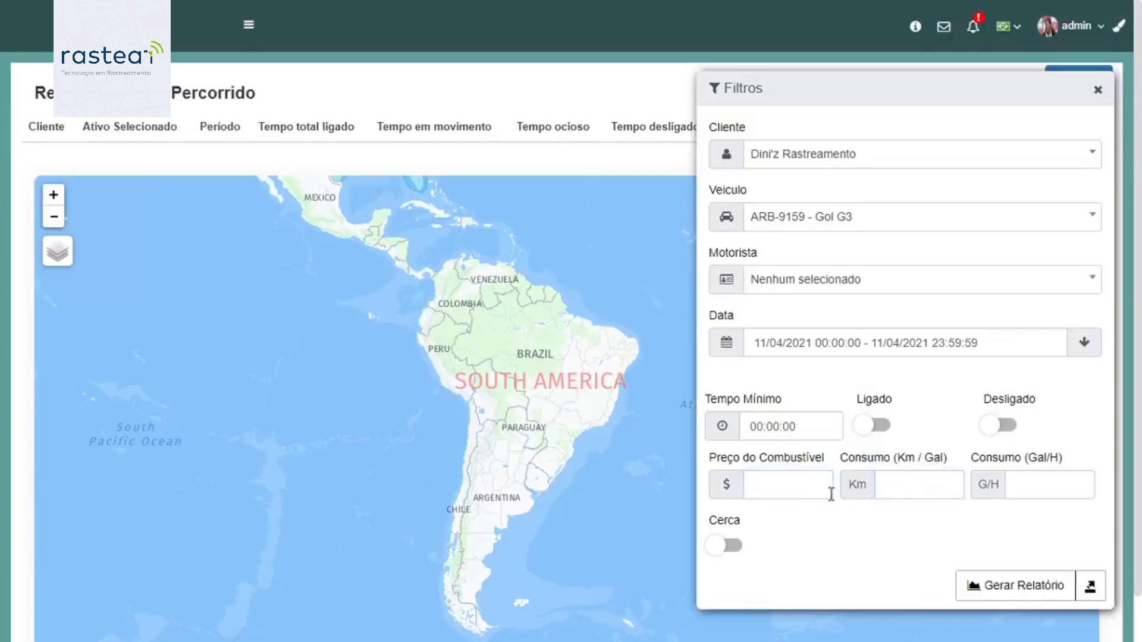
{"action": "left_click_drag", "start_coordinate": [713, 523], "coordinate": [747, 527]}
{"action": "left_click", "coordinate": [732, 531]}
- Look at the export file types for the report, keep PDF, and close the export options without exporting
{"action": "left_click", "coordinate": [1090, 586]}
{"action": "left_click", "coordinate": [854, 429]}
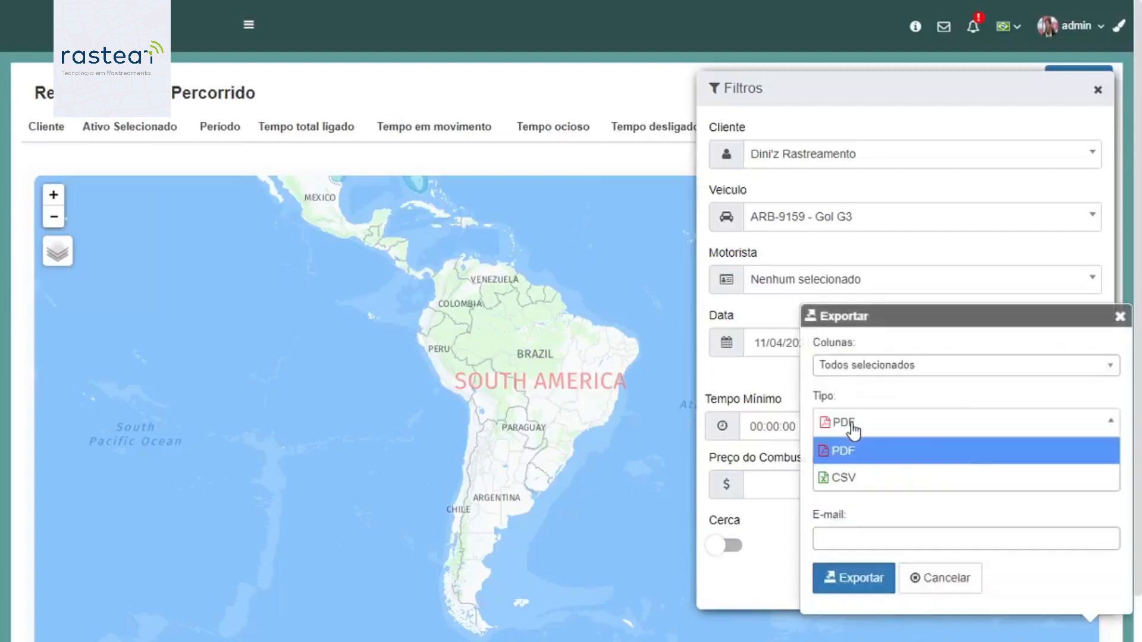
{"action": "left_click", "coordinate": [866, 447]}
{"action": "left_click", "coordinate": [1118, 320]}
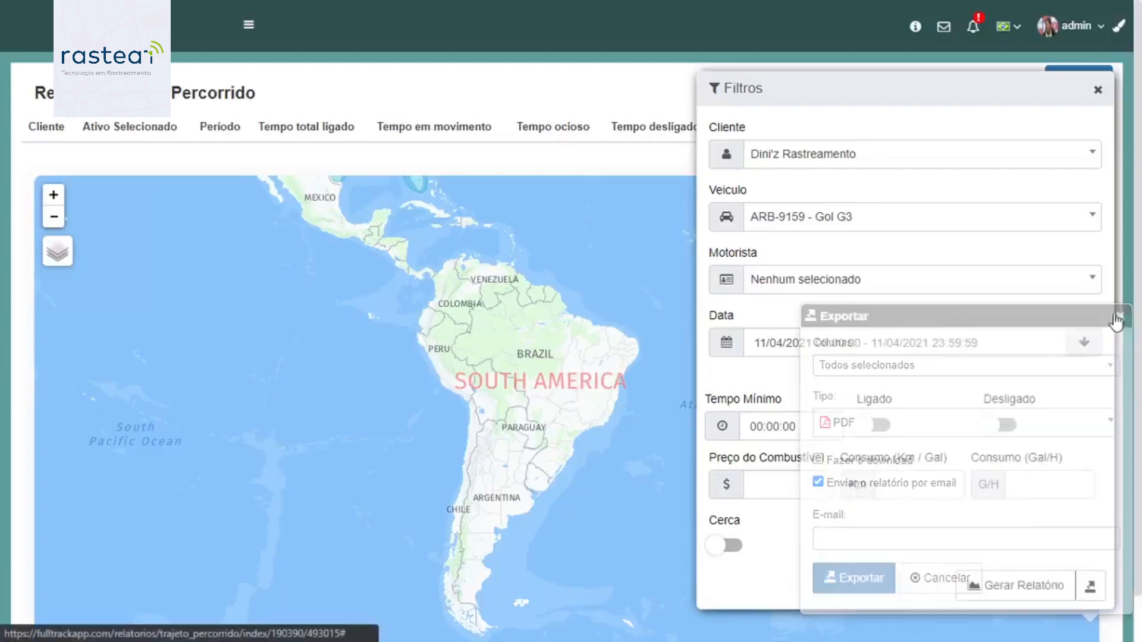
- Generate the travelled-route report with the chosen filters
{"action": "left_click", "coordinate": [1007, 581]}
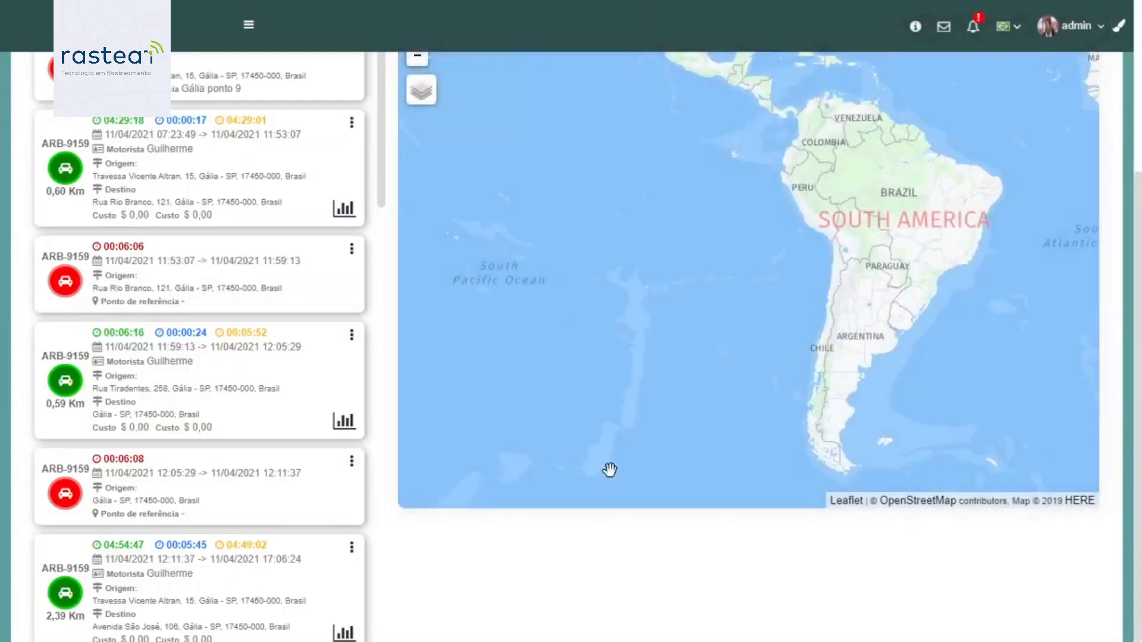
{"action": "scroll", "coordinate": [548, 535], "scroll_direction": "up", "scroll_amount": 4}
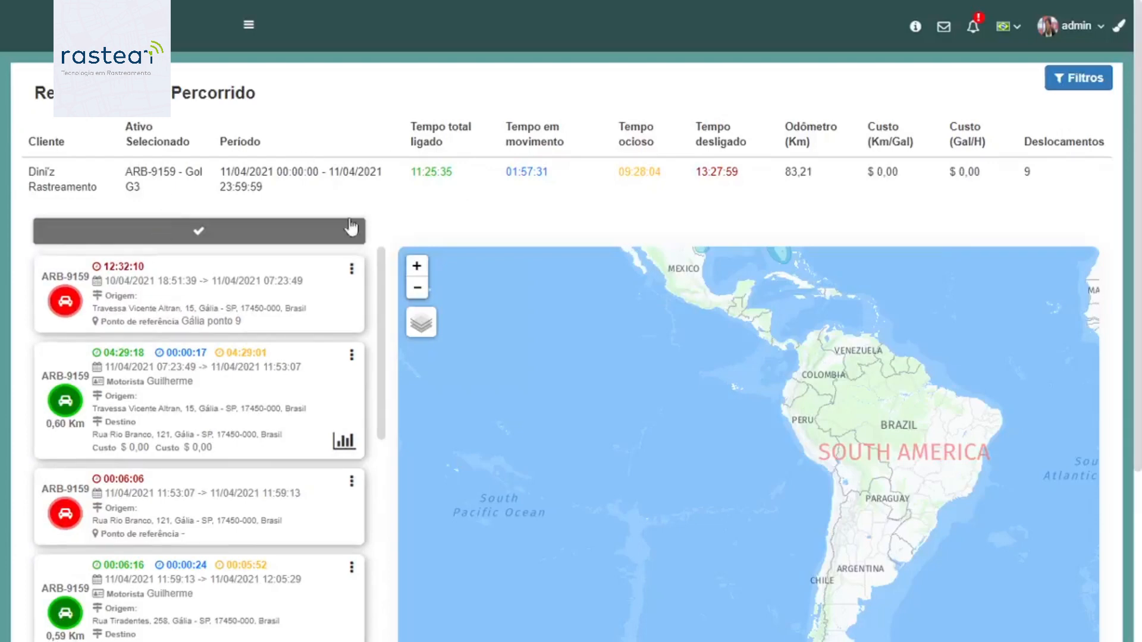
- Examine the report summary's period, total powered-on, moving, idle and powered-off times, and odometer distance
{"action": "left_click_drag", "start_coordinate": [398, 130], "coordinate": [420, 144]}
{"action": "left_click_drag", "start_coordinate": [215, 173], "coordinate": [292, 173]}
{"action": "left_click", "coordinate": [293, 172]}
{"action": "left_click_drag", "start_coordinate": [468, 126], "coordinate": [563, 146]}
{"action": "left_click", "coordinate": [417, 172]}
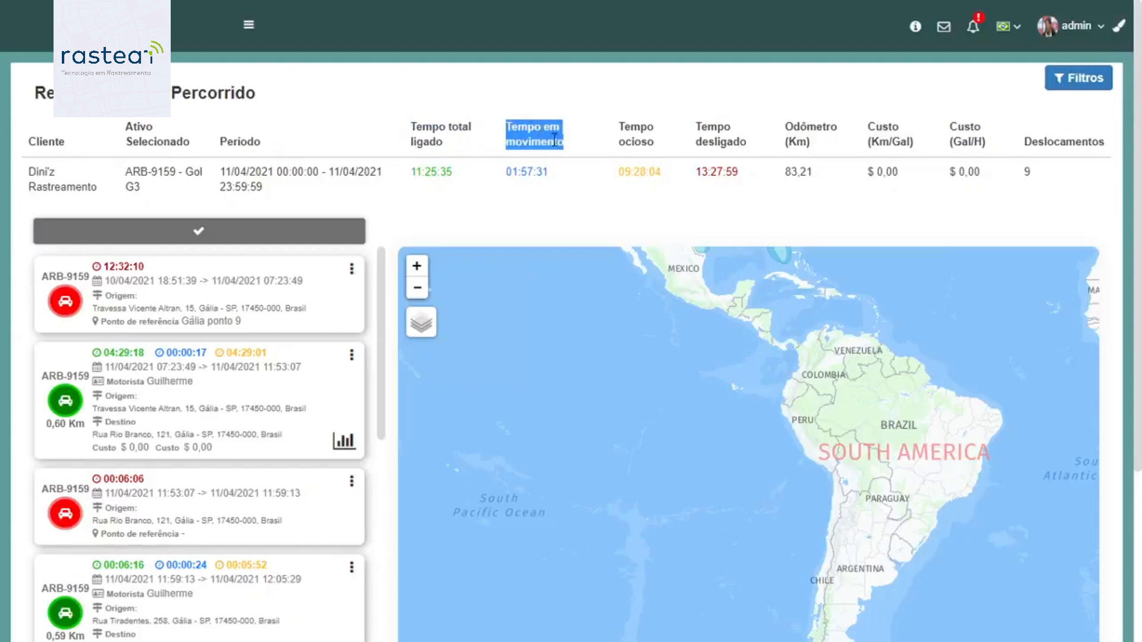
{"action": "left_click", "coordinate": [543, 198]}
{"action": "left_click_drag", "start_coordinate": [507, 176], "coordinate": [550, 174]}
{"action": "left_click", "coordinate": [513, 215]}
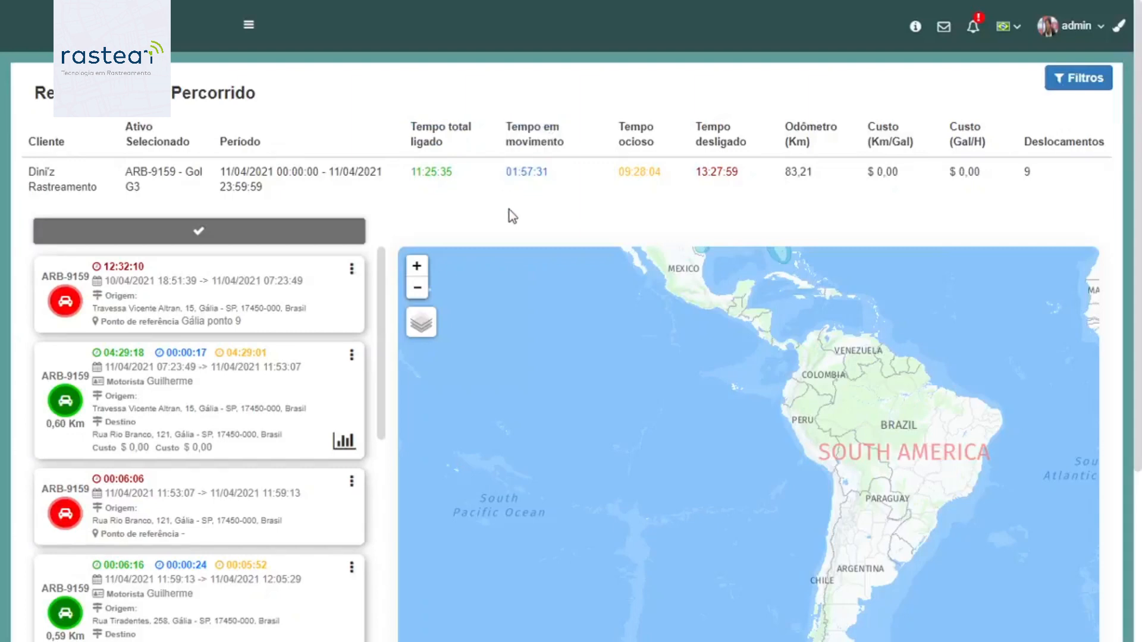
{"action": "left_click_drag", "start_coordinate": [633, 121], "coordinate": [655, 145]}
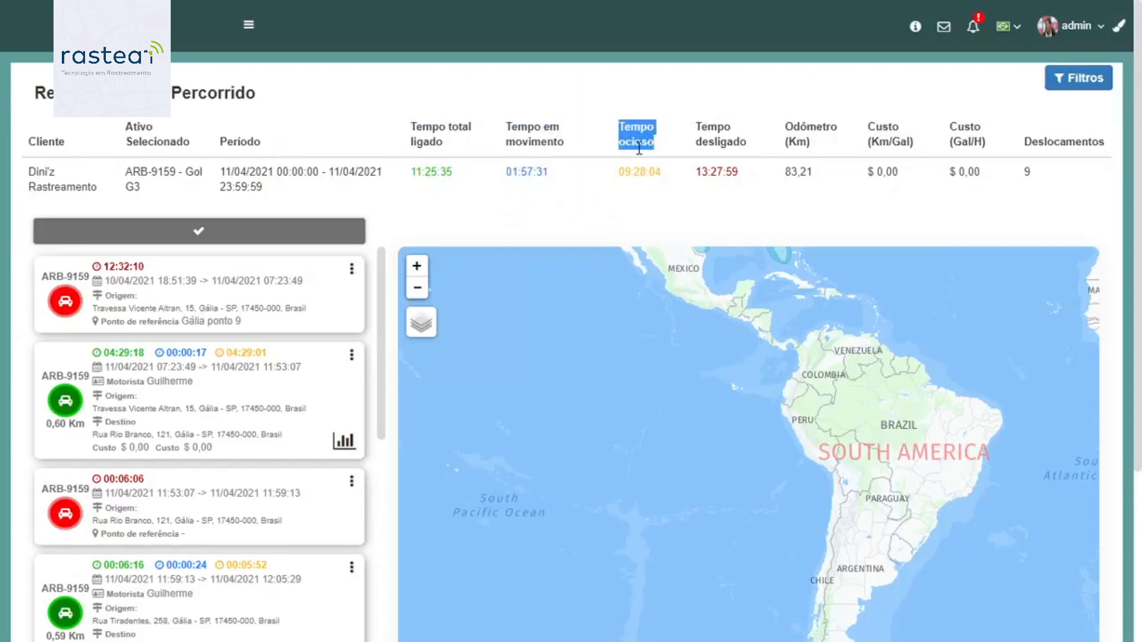
{"action": "left_click", "coordinate": [639, 194]}
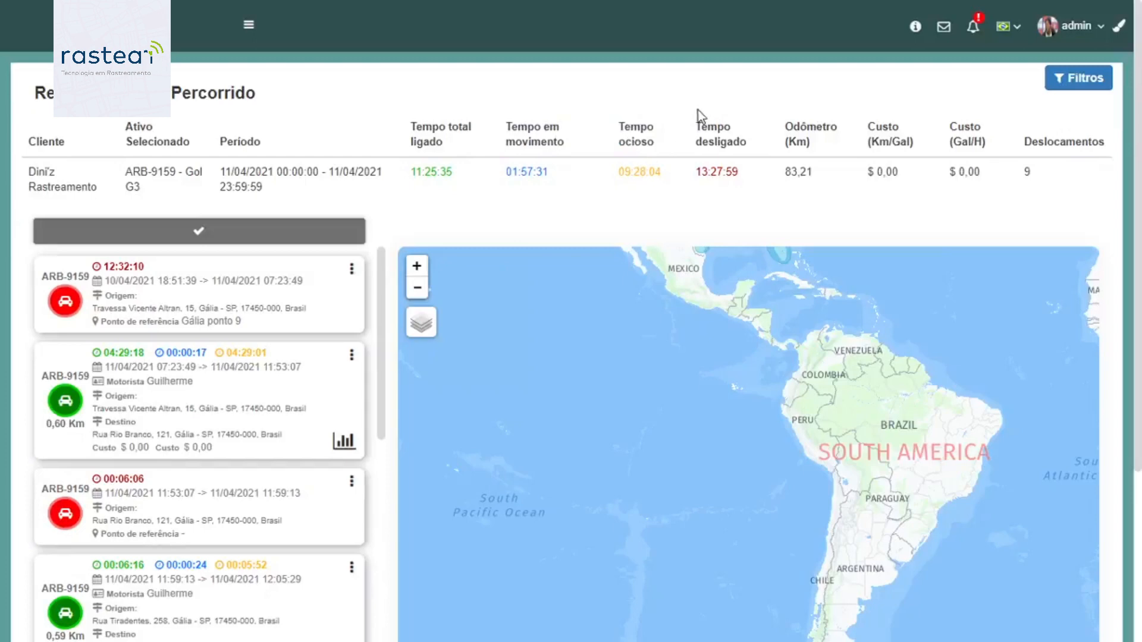
{"action": "left_click_drag", "start_coordinate": [690, 123], "coordinate": [742, 146]}
{"action": "left_click", "coordinate": [457, 124]}
{"action": "left_click_drag", "start_coordinate": [423, 127], "coordinate": [459, 124]}
{"action": "left_click", "coordinate": [517, 162]}
{"action": "left_click_drag", "start_coordinate": [504, 174], "coordinate": [663, 177]}
{"action": "left_click", "coordinate": [563, 185]}
{"action": "left_click_drag", "start_coordinate": [410, 174], "coordinate": [464, 178]}
{"action": "left_click_drag", "start_coordinate": [784, 174], "coordinate": [819, 176]}
{"action": "left_click", "coordinate": [791, 176]}
- Regenerate the report with a fuel price of 5,00 and a consumption of 10 Km/Gal, and check the resulting Km/Gal cost
{"action": "left_click", "coordinate": [1068, 80]}
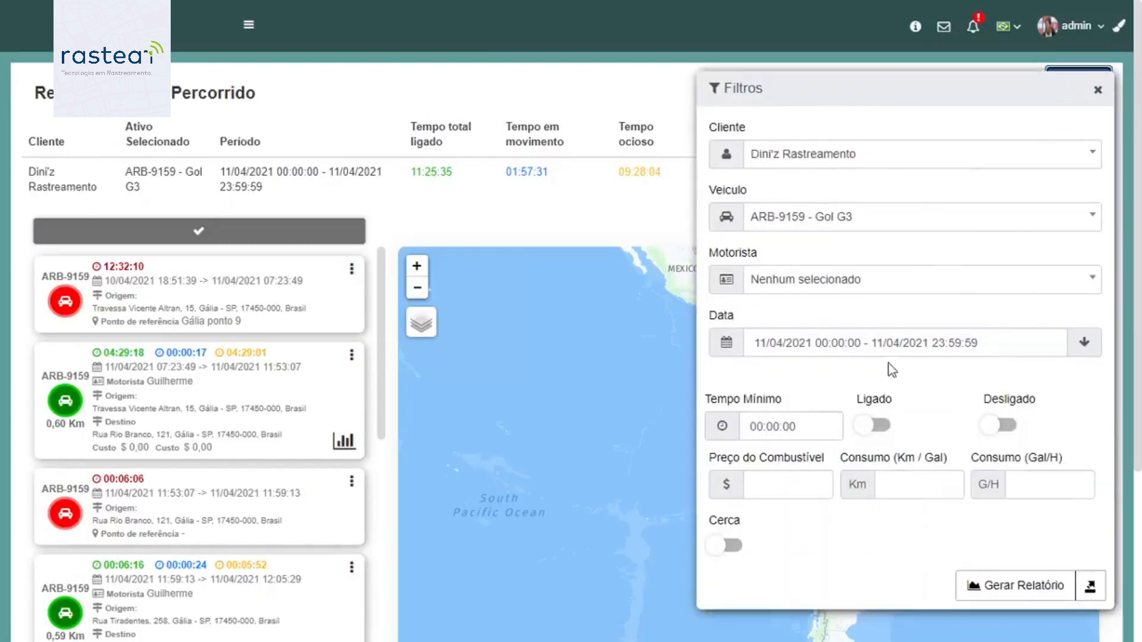
{"action": "left_click", "coordinate": [760, 479]}
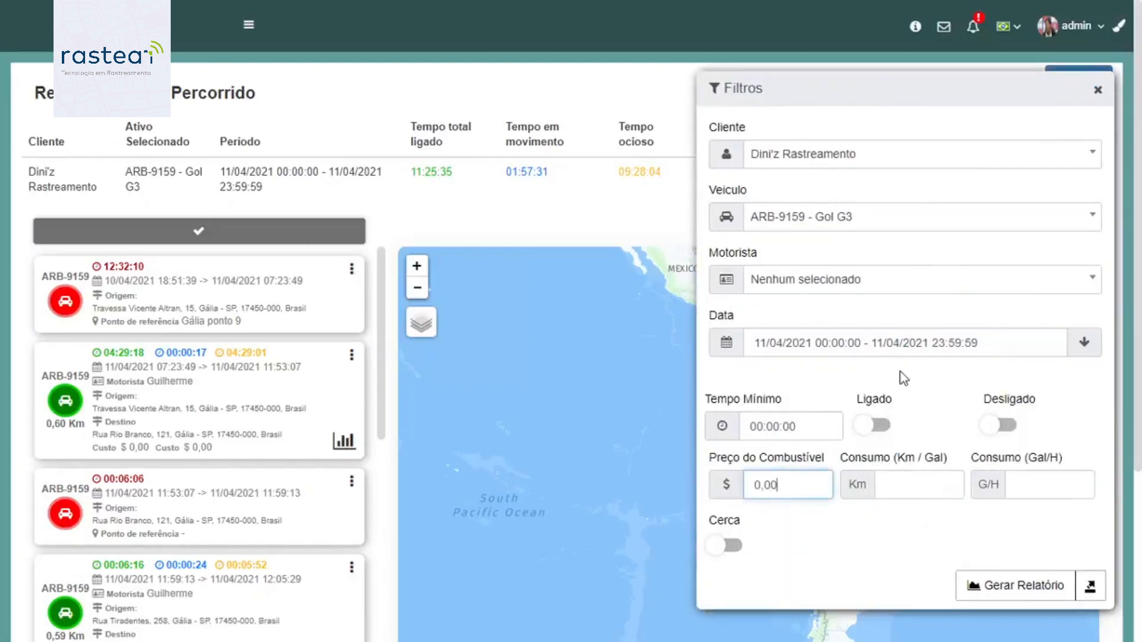
{"action": "type", "text": "5"}
{"action": "left_click", "coordinate": [934, 486]}
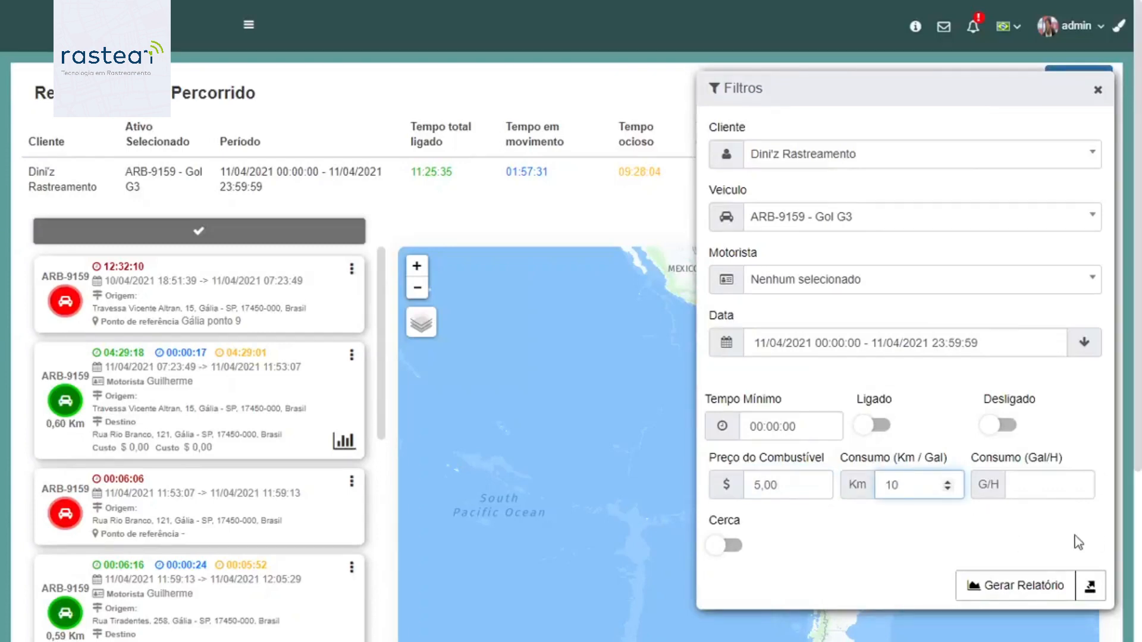
{"action": "left_click", "coordinate": [1019, 587]}
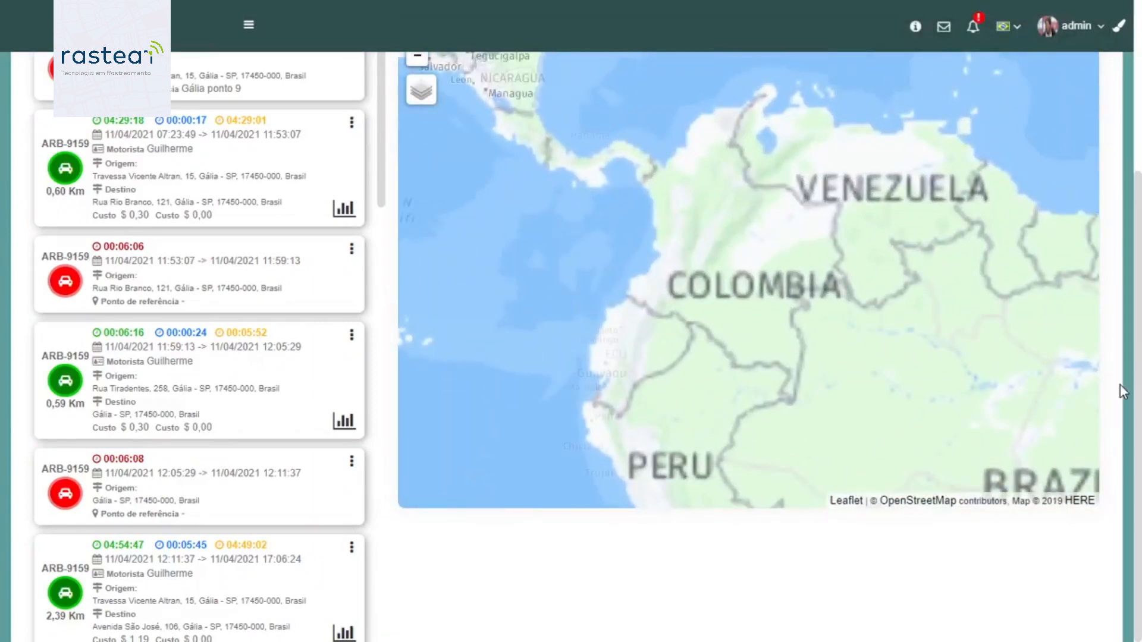
{"action": "scroll", "coordinate": [1120, 390], "scroll_direction": "up", "scroll_amount": 3}
{"action": "scroll", "coordinate": [797, 399], "scroll_direction": "down", "scroll_amount": 1}
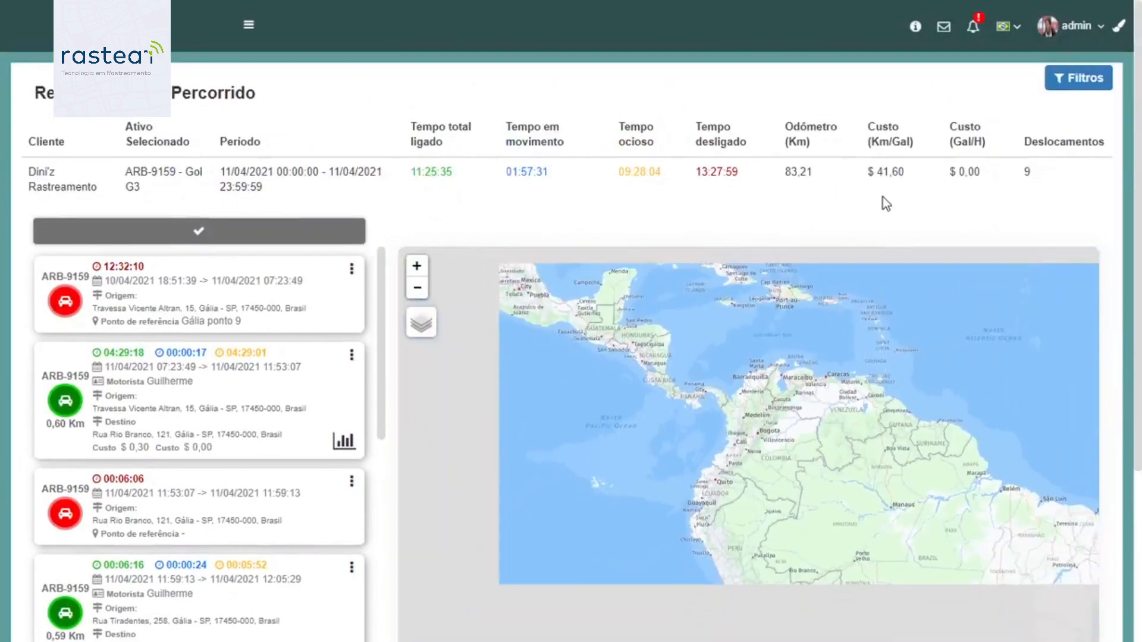
{"action": "left_click_drag", "start_coordinate": [868, 172], "coordinate": [934, 179]}
{"action": "left_click", "coordinate": [891, 173]}
{"action": "left_click", "coordinate": [910, 174]}
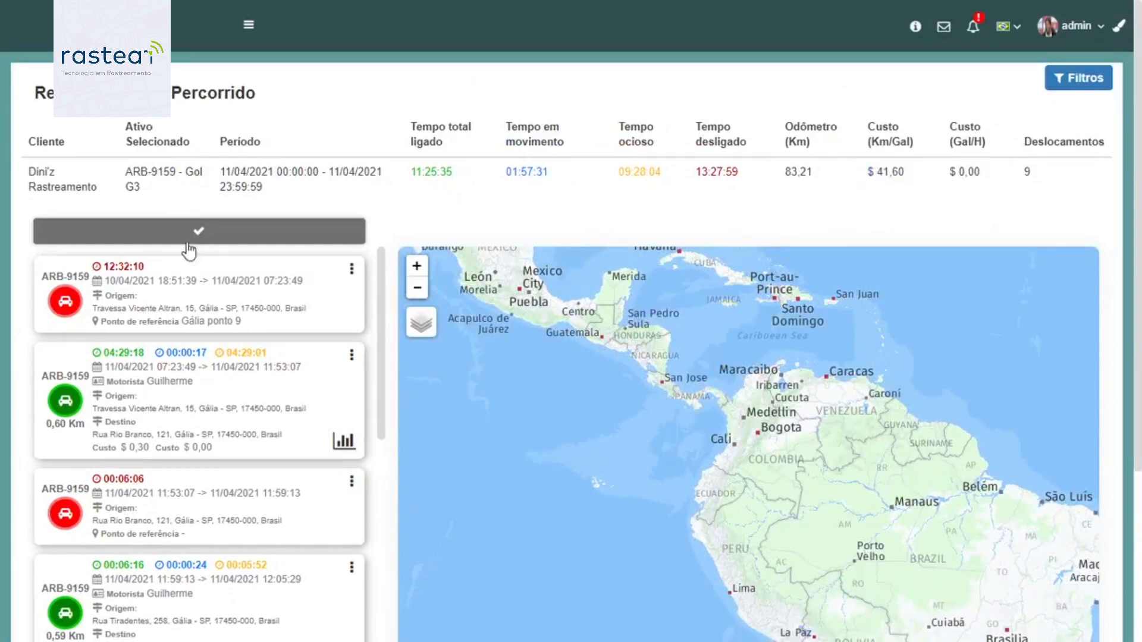
- Show the location of the stop from 10/04/2021 18:51:39 to 11/04/2021 07:23:49 on the map
{"action": "left_click", "coordinate": [219, 296]}
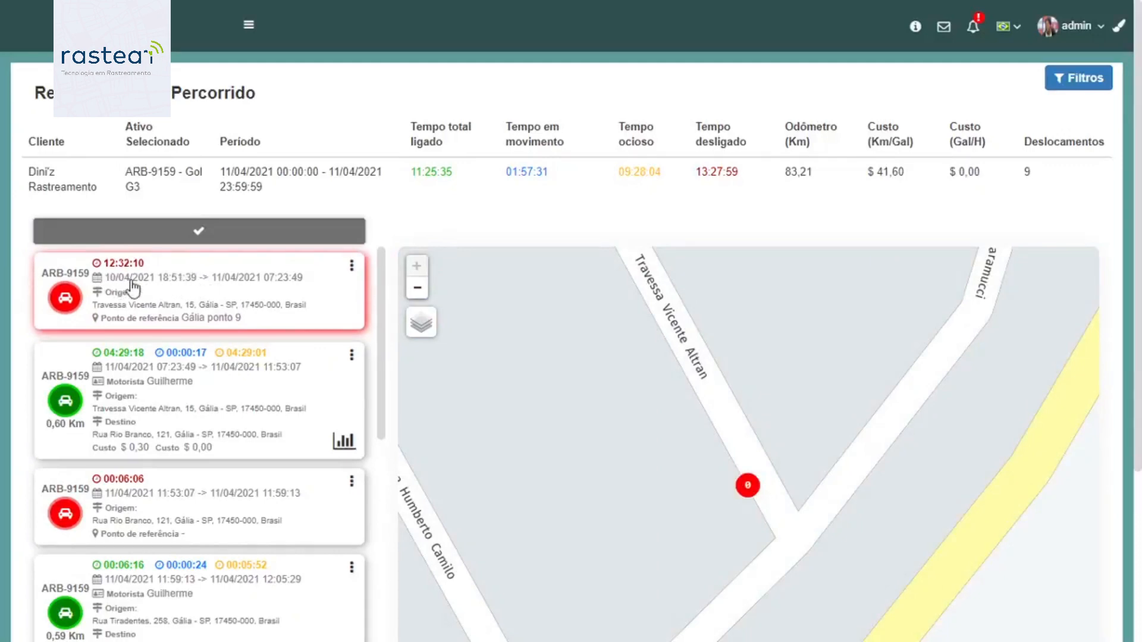
{"action": "left_click_drag", "start_coordinate": [816, 471], "coordinate": [799, 442]}
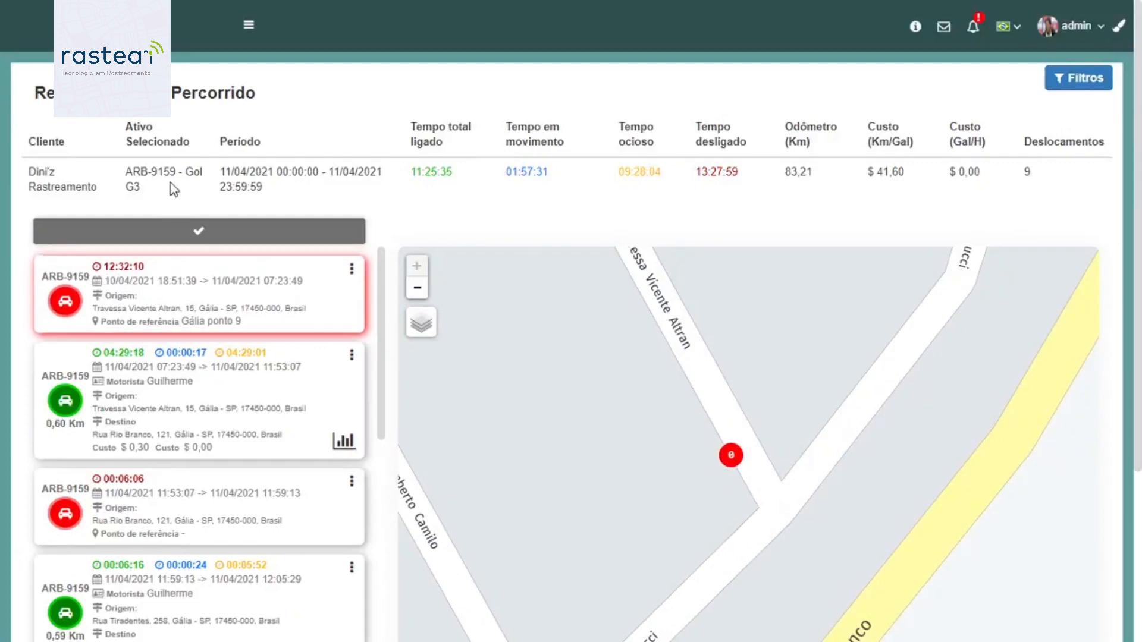
{"action": "left_click", "coordinate": [1078, 78]}
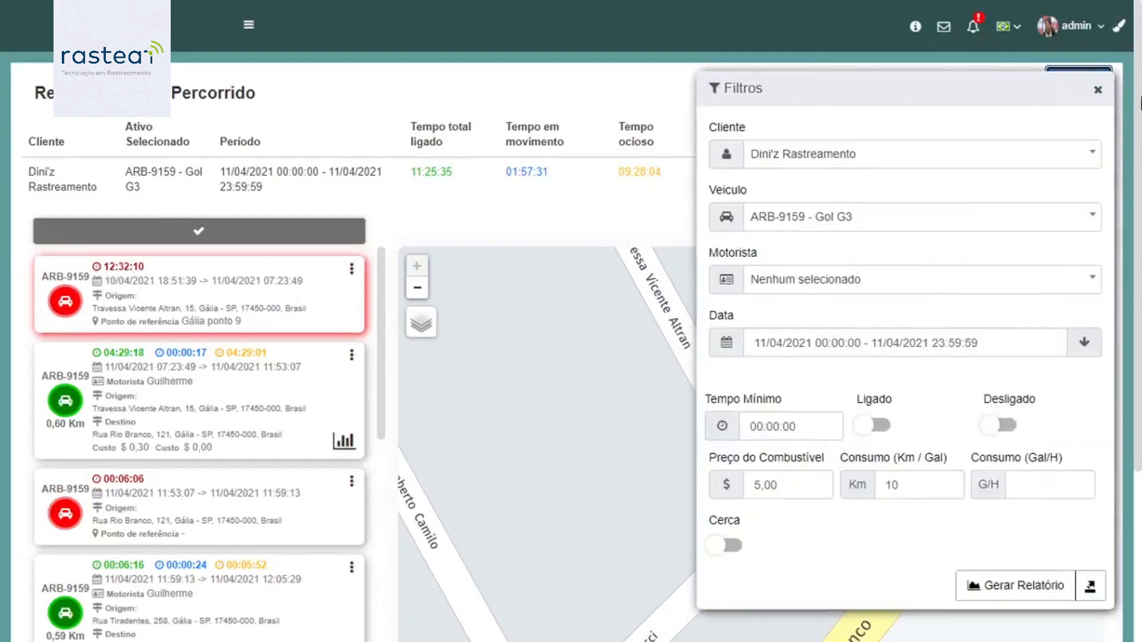
{"action": "left_click", "coordinate": [1099, 89]}
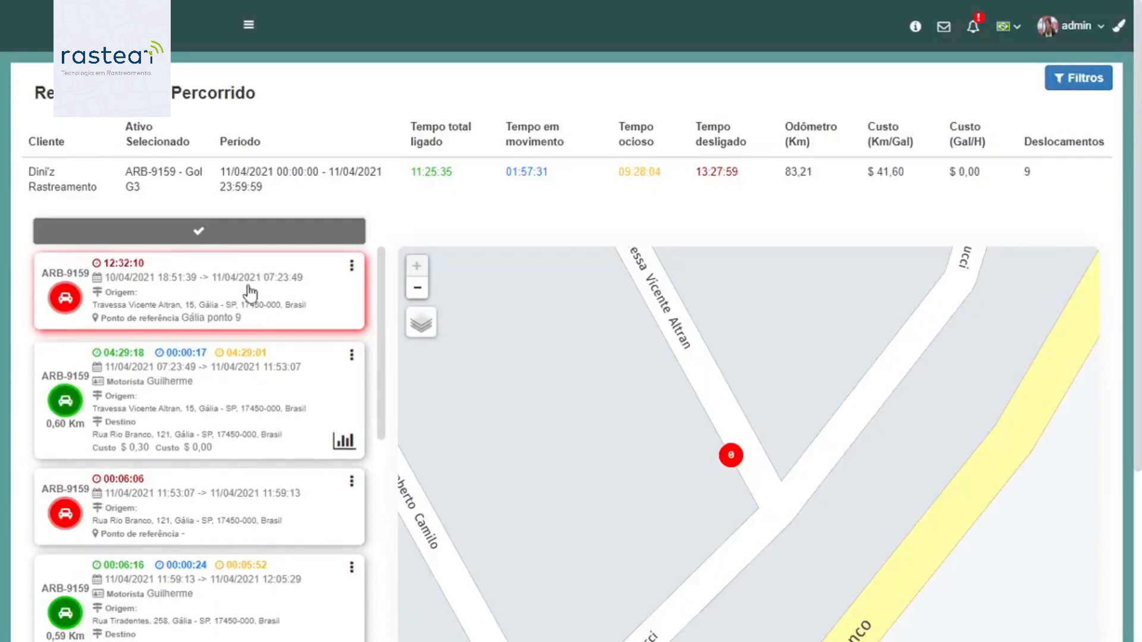
{"action": "left_click_drag", "start_coordinate": [553, 424], "coordinate": [522, 403]}
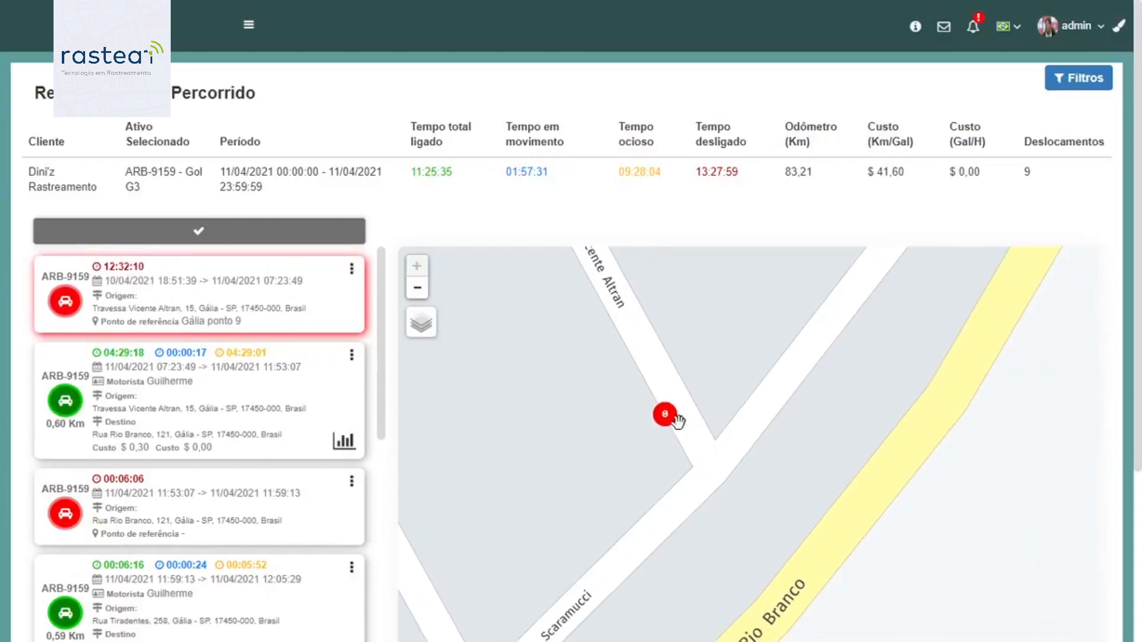
{"action": "scroll", "coordinate": [678, 428], "scroll_direction": "down", "scroll_amount": 1}
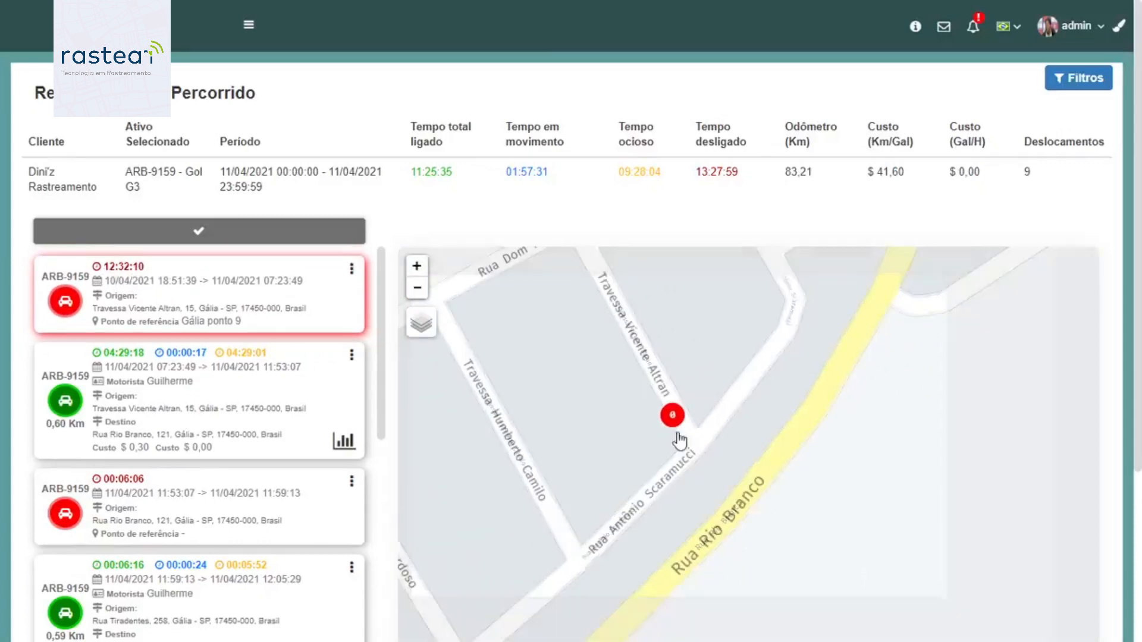
- Show the route of the trip from 11/04/2021 07:23:49 to 11:53:07 on the map
{"action": "left_click", "coordinate": [142, 404]}
{"action": "left_click_drag", "start_coordinate": [759, 383], "coordinate": [745, 331]}
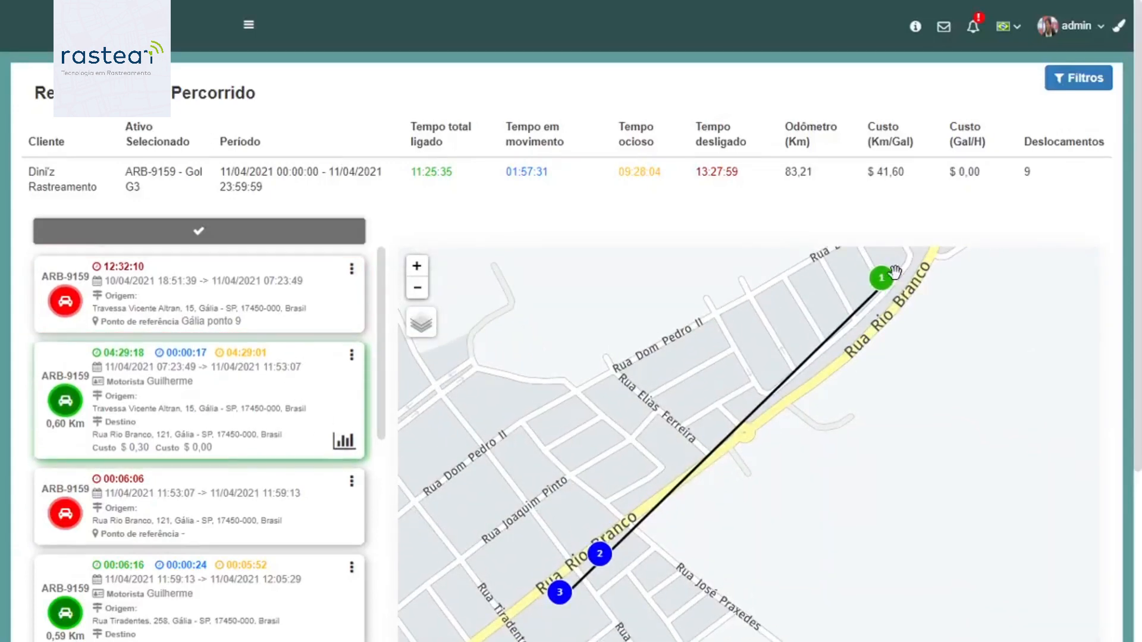
{"action": "left_click_drag", "start_coordinate": [832, 267], "coordinate": [860, 275]}
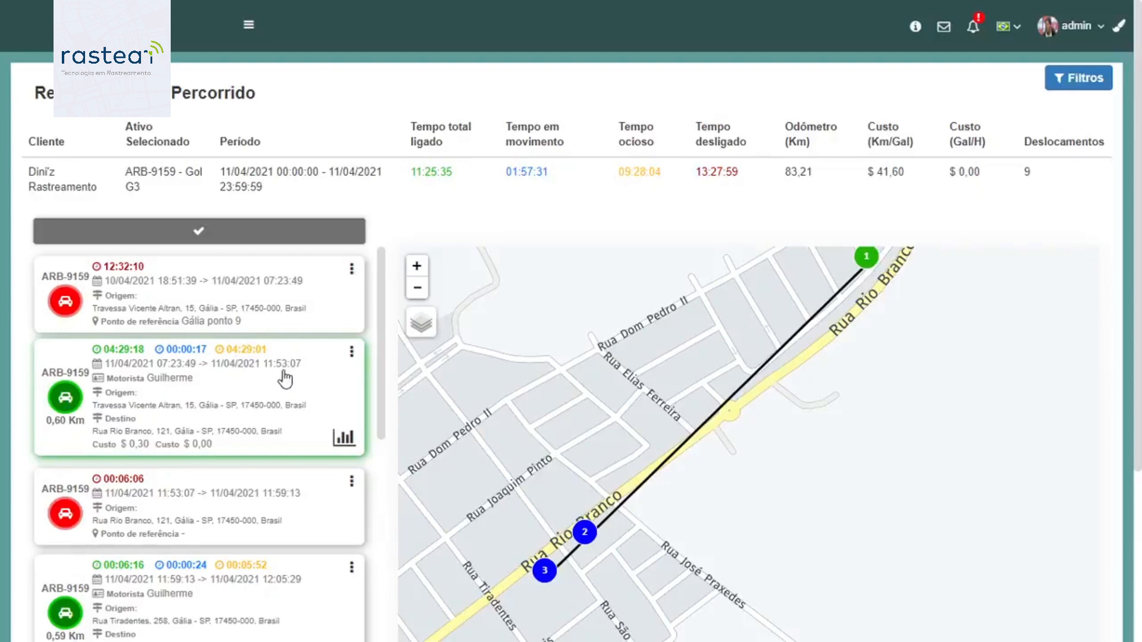
- Show the location of the stop from 11/04/2021 11:53:07 to 11:59:13 on the map
{"action": "left_click", "coordinate": [172, 520]}
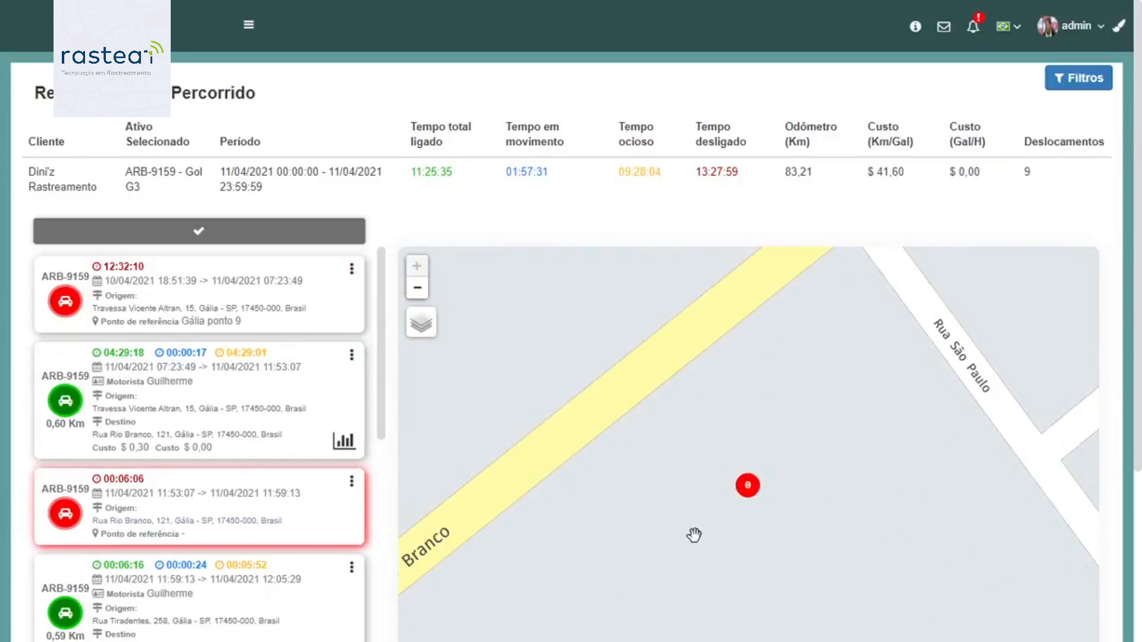
{"action": "scroll", "coordinate": [708, 459], "scroll_direction": "down", "scroll_amount": 2}
{"action": "left_click_drag", "start_coordinate": [782, 467], "coordinate": [774, 460]}
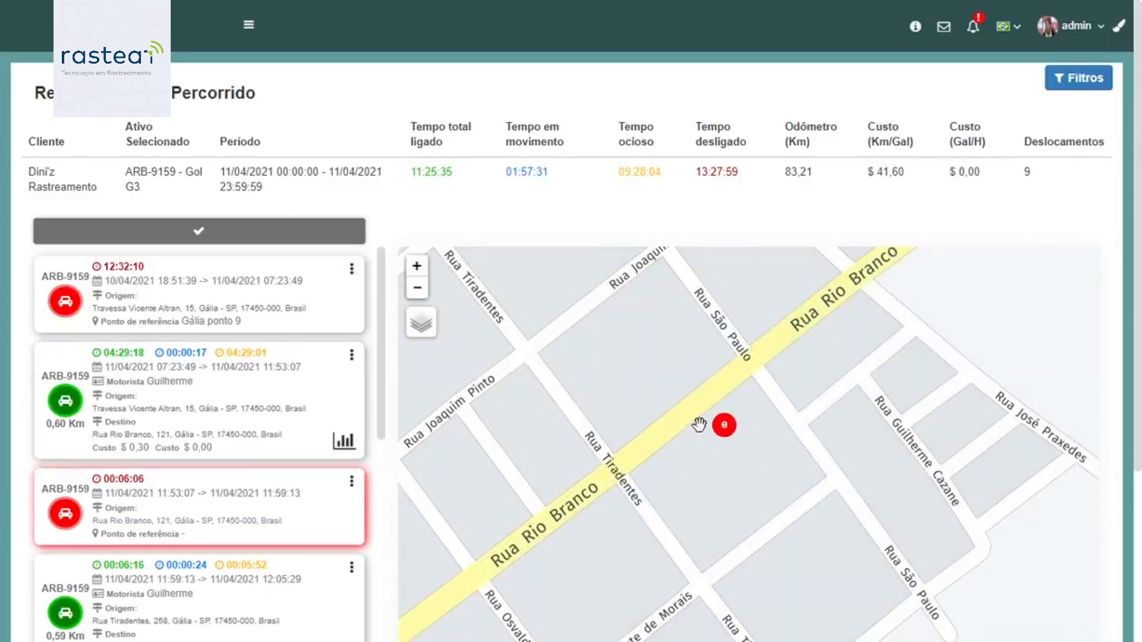
- Show the route of the trip from 11/04/2021 11:59:13 to 12:05:29 on the map and examine the area around it
{"action": "scroll", "coordinate": [194, 465], "scroll_direction": "down", "scroll_amount": 1}
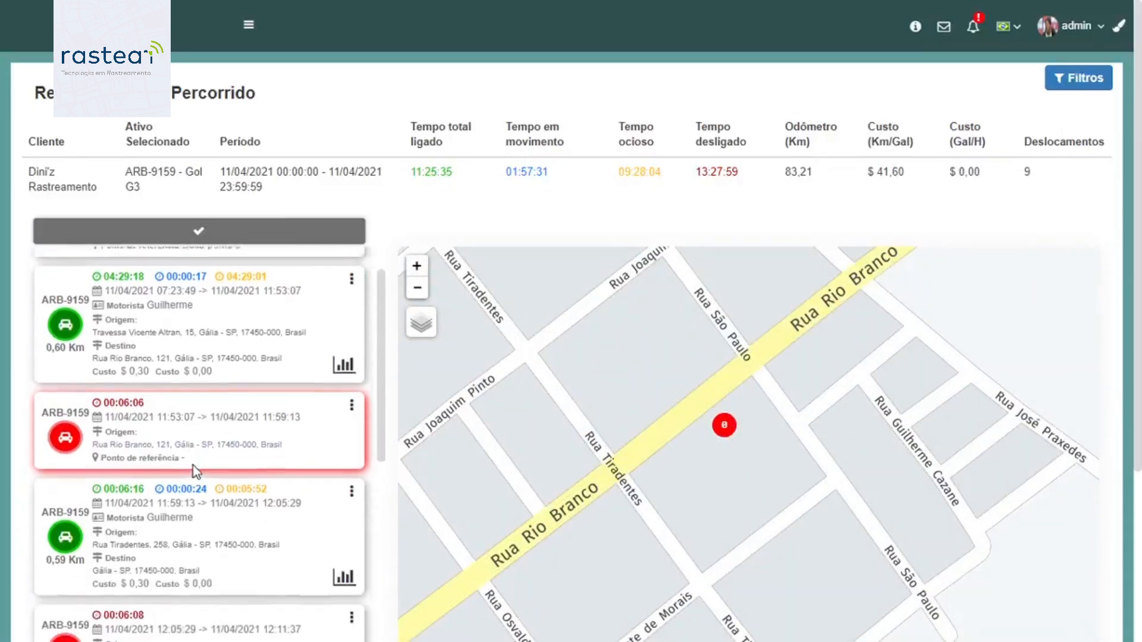
{"action": "left_click", "coordinate": [171, 532]}
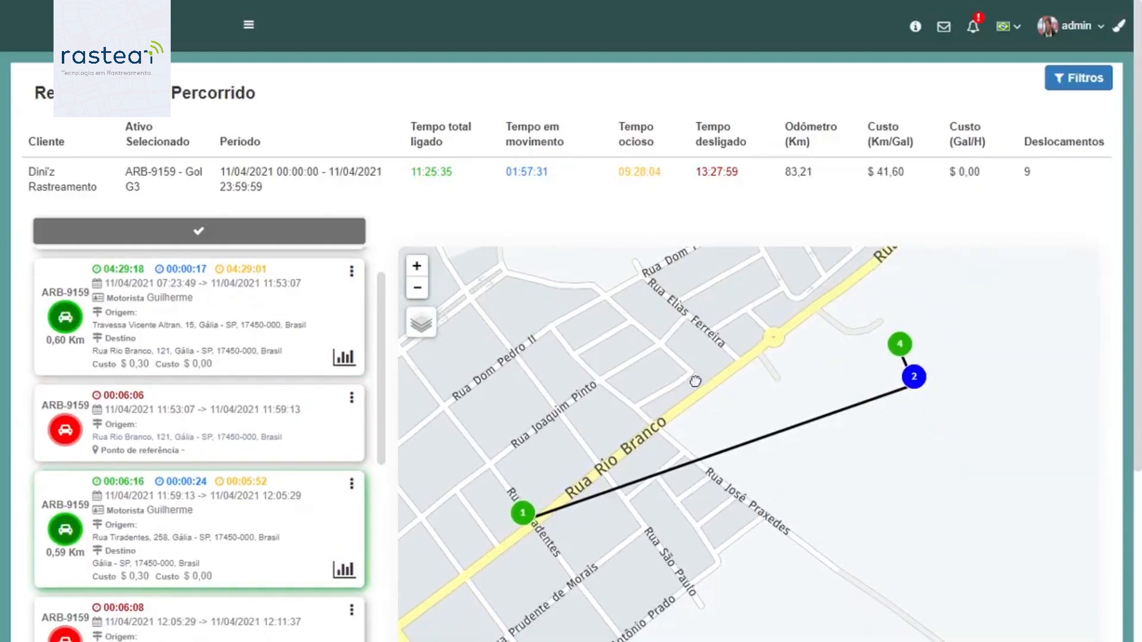
{"action": "left_click_drag", "start_coordinate": [696, 382], "coordinate": [779, 369]}
{"action": "left_click_drag", "start_coordinate": [706, 402], "coordinate": [809, 426]}
{"action": "scroll", "coordinate": [301, 444], "scroll_direction": "up", "scroll_amount": 2}
{"action": "scroll", "coordinate": [717, 364], "scroll_direction": "down", "scroll_amount": 1}
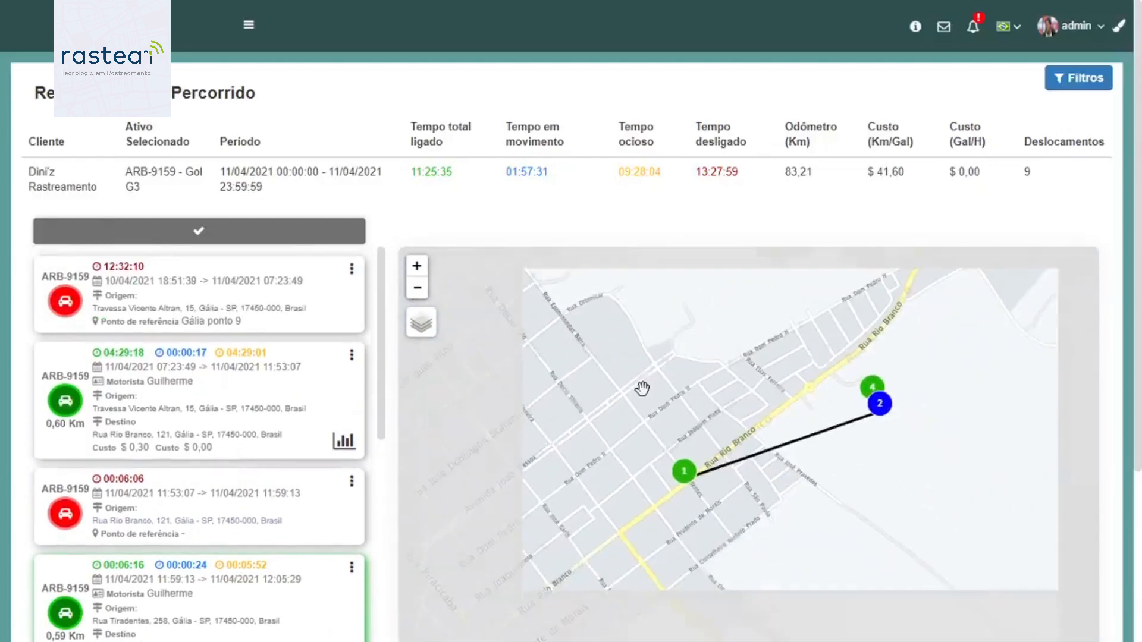
{"action": "left_click_drag", "start_coordinate": [645, 387], "coordinate": [687, 423]}
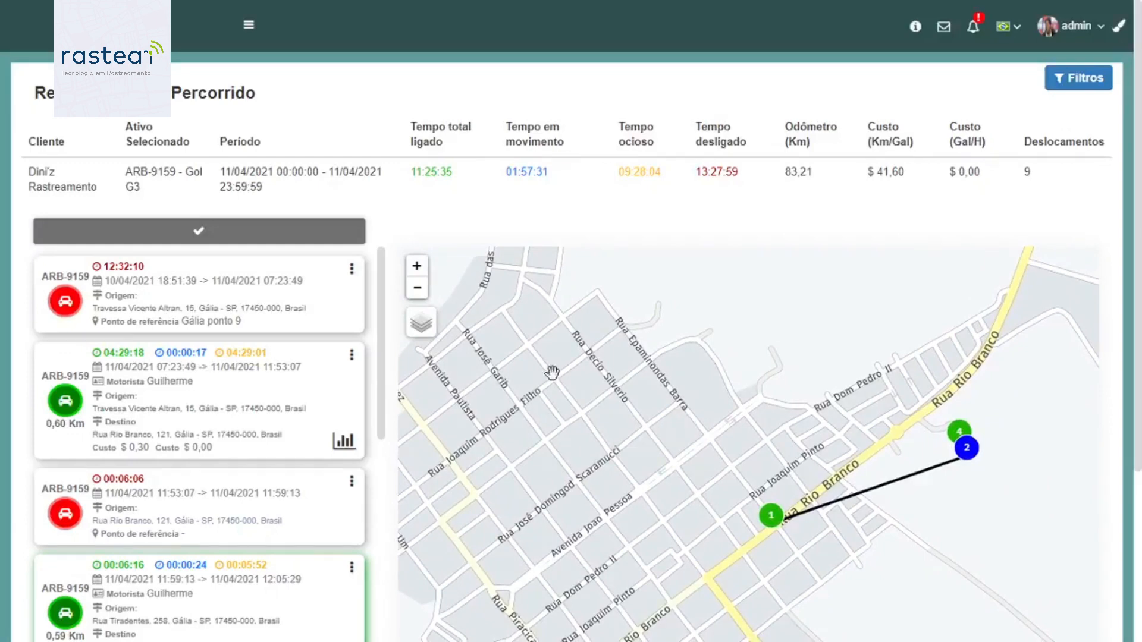
{"action": "left_click_drag", "start_coordinate": [693, 375], "coordinate": [662, 345]}
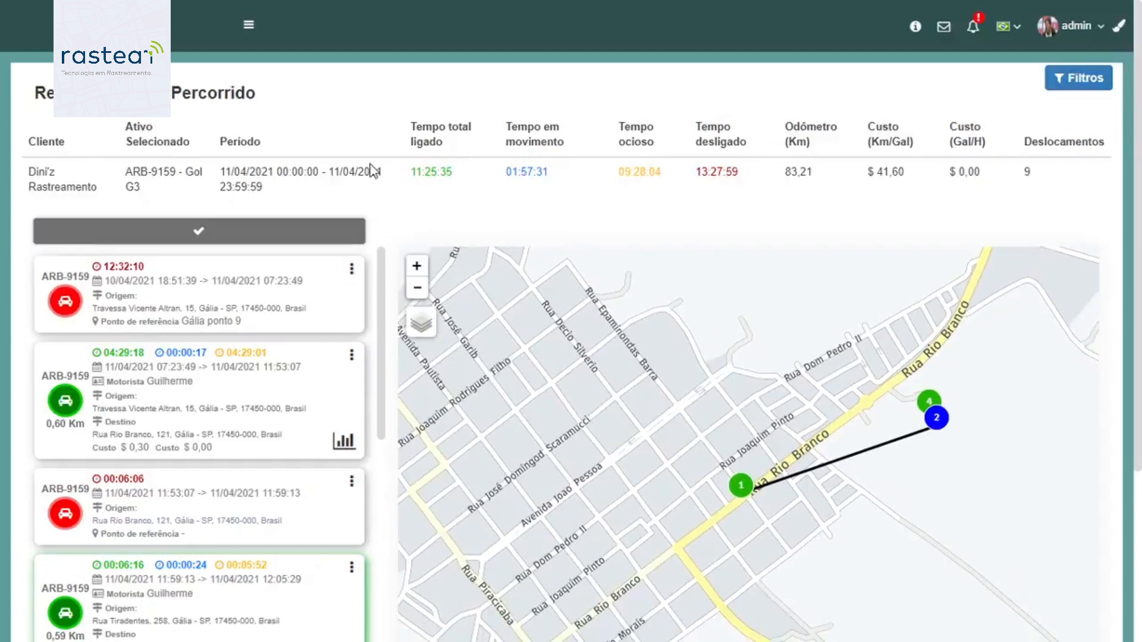
- Show the route of the 11/04/2021 07:23:49 to 11:53:07 trip on the map again
{"action": "left_click", "coordinate": [299, 390]}
{"action": "left_click_drag", "start_coordinate": [485, 441], "coordinate": [525, 377]}
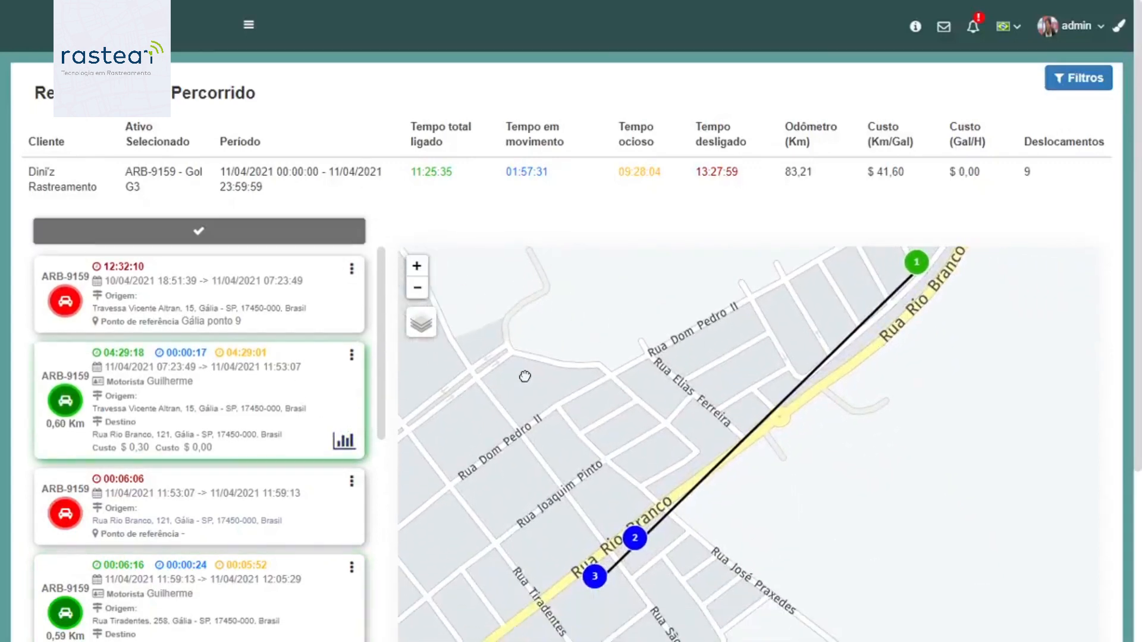
{"action": "left_click", "coordinate": [278, 407]}
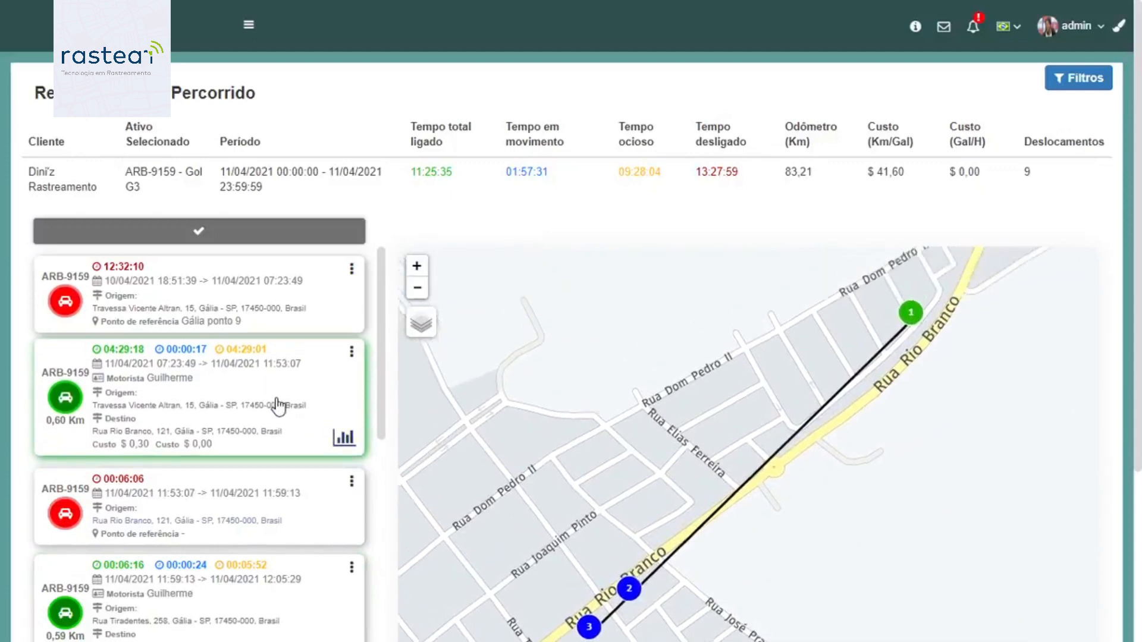
- Show the route of the trip from 11/04/2021 12:11:37 to 17:06:24, and display its speed chart
{"action": "scroll", "coordinate": [268, 399], "scroll_direction": "down", "scroll_amount": 7}
{"action": "left_click", "coordinate": [220, 428]}
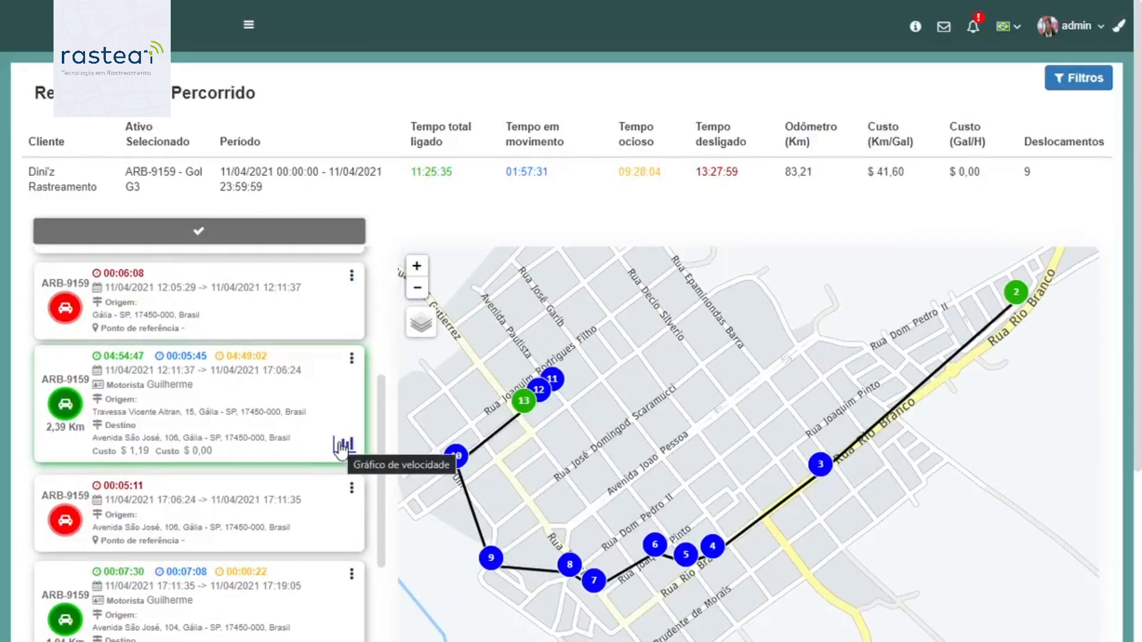
{"action": "left_click", "coordinate": [344, 447]}
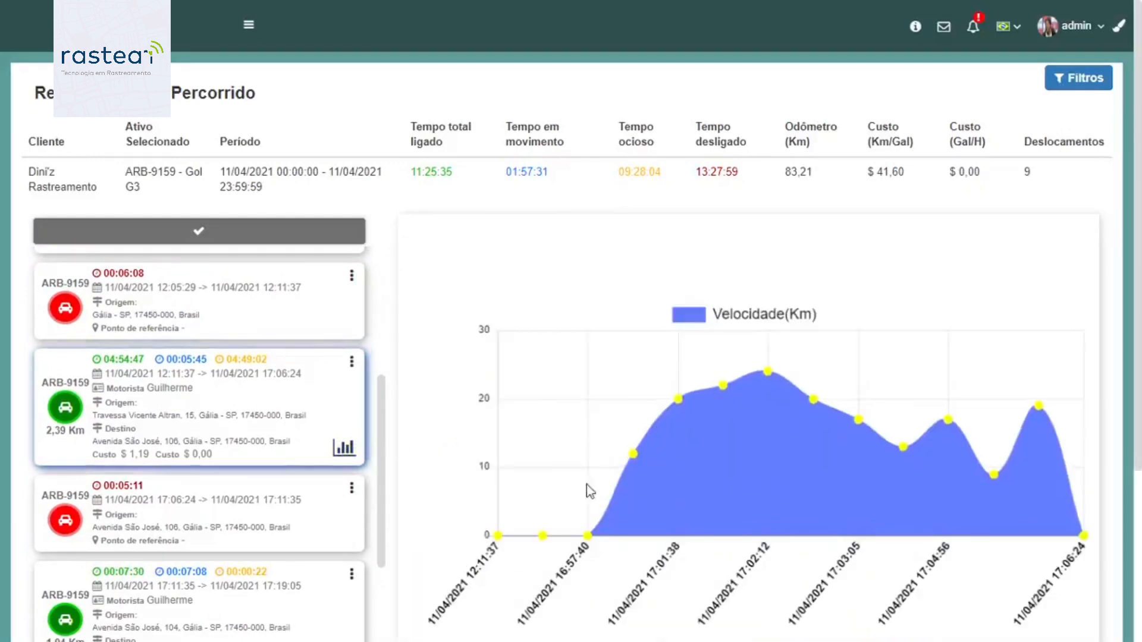
- View the extra options of the 12:11:37 to 17:06:24 trip, and return from its speed chart to its route on the map
{"action": "left_click", "coordinate": [351, 359]}
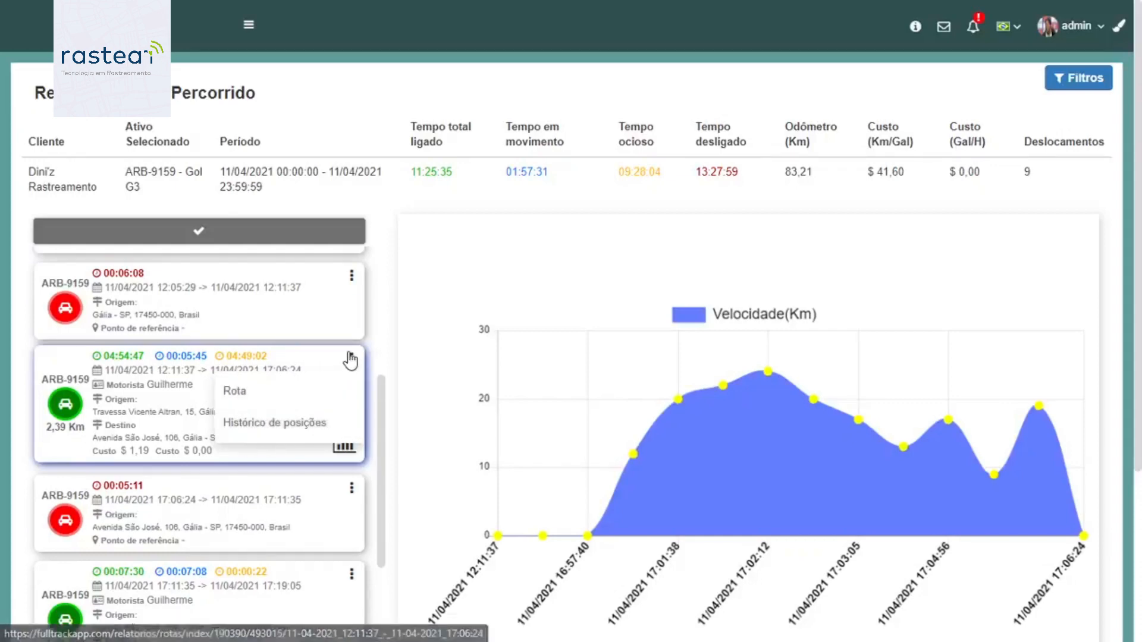
{"action": "left_click", "coordinate": [149, 409]}
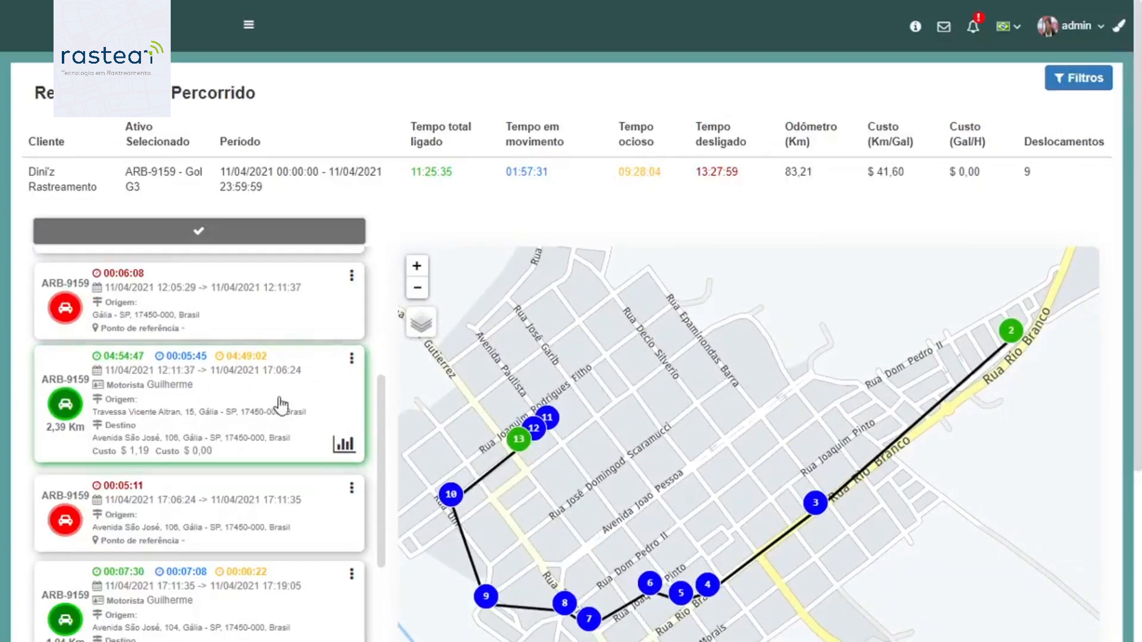
{"action": "scroll", "coordinate": [342, 388], "scroll_direction": "up", "scroll_amount": 5}
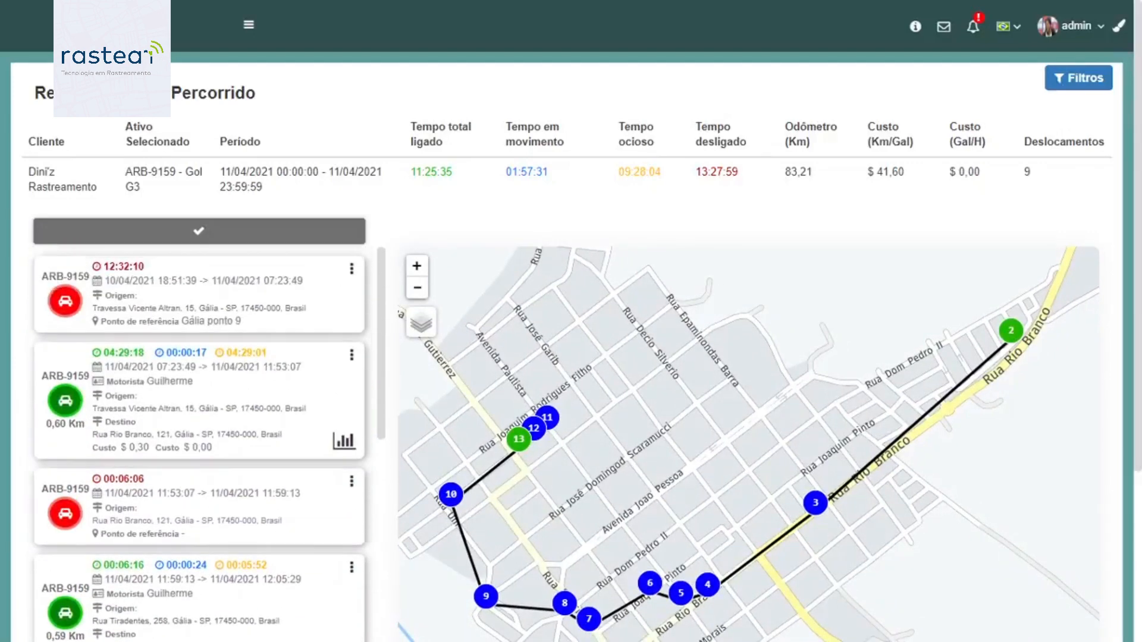